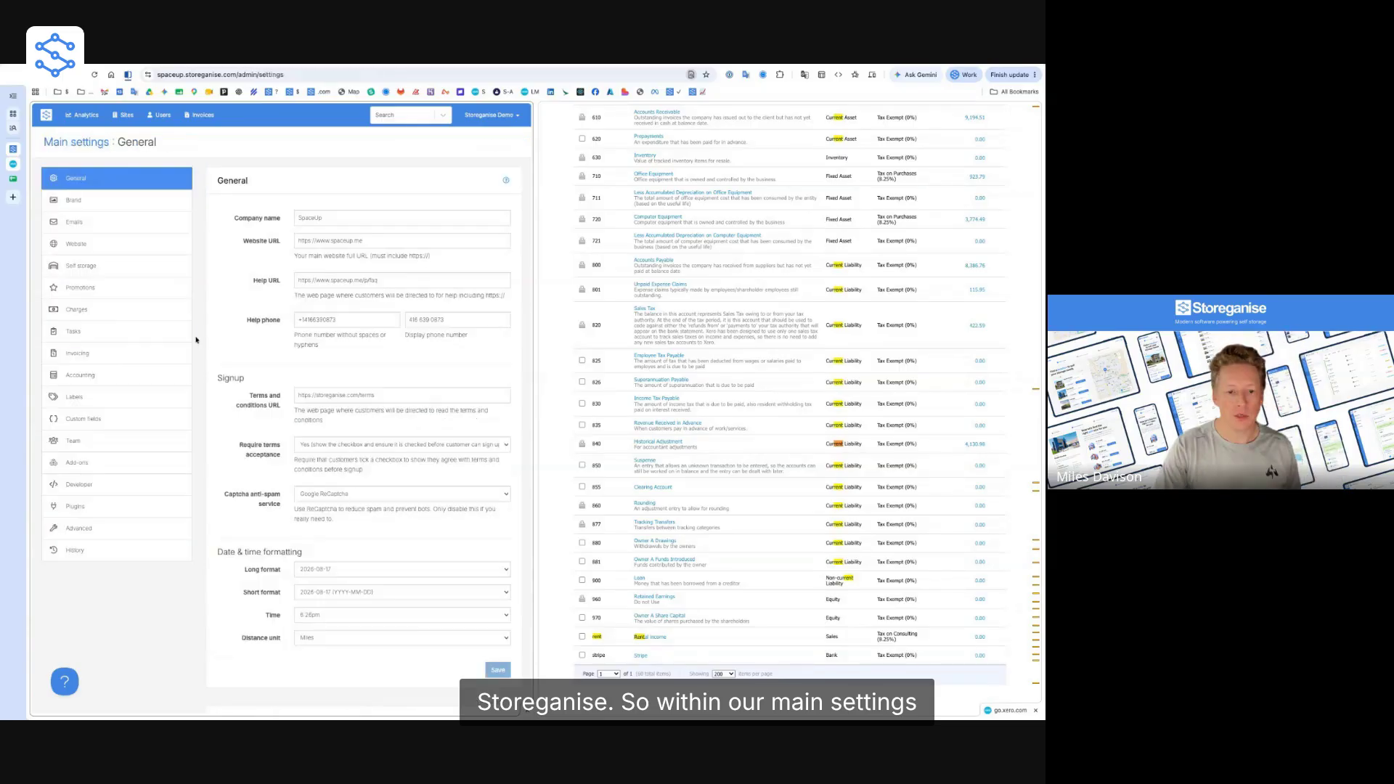
Open the invoicing section of the main settings and review the billing trigger, invoice generation mode and invoice date options
click(131, 355)
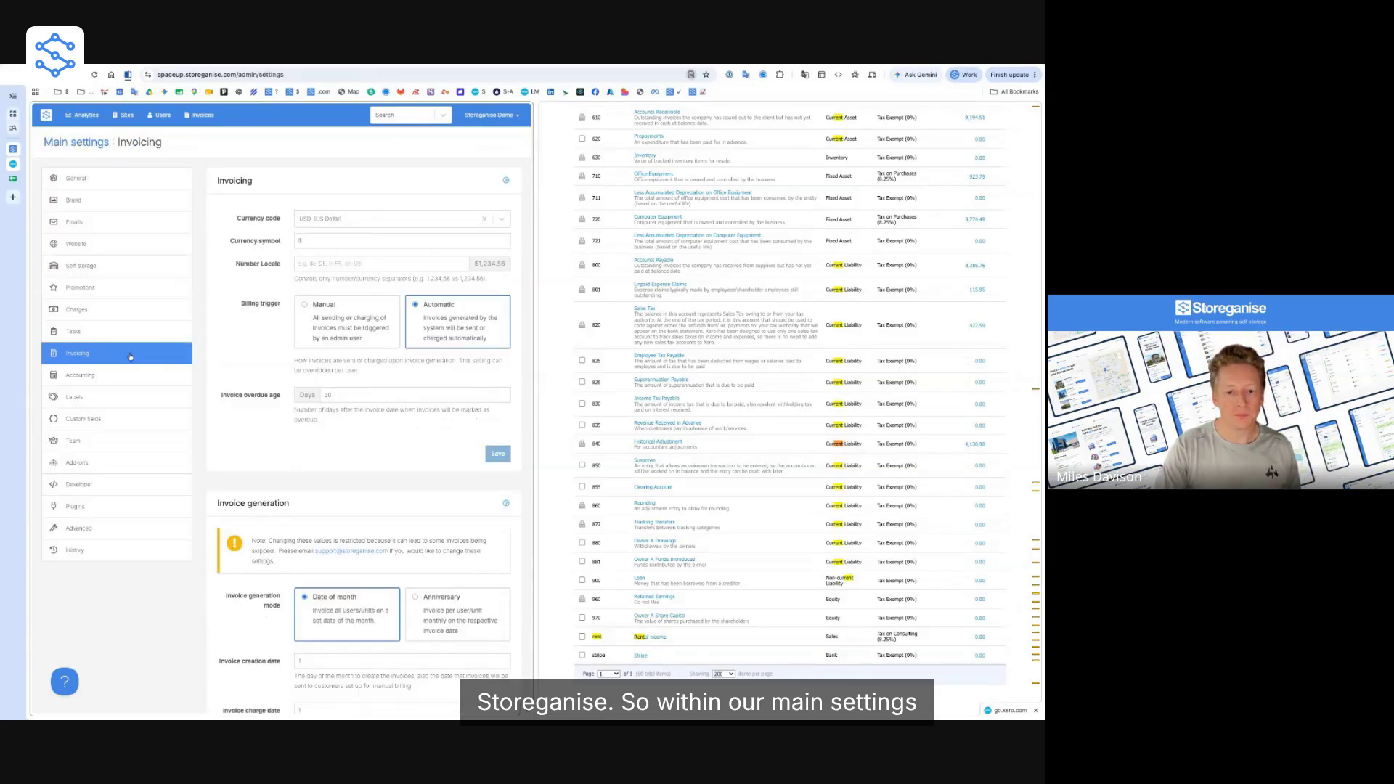
click(521, 114)
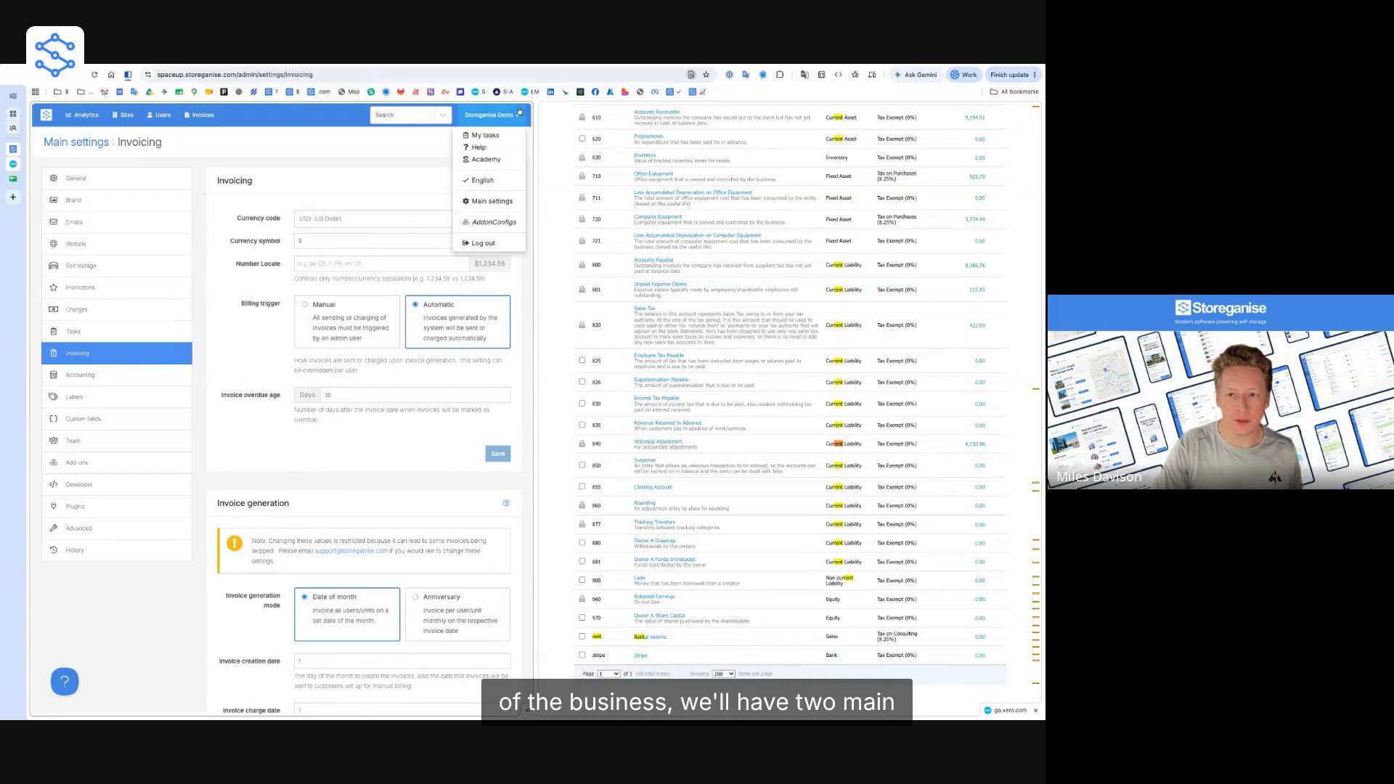
click(233, 245)
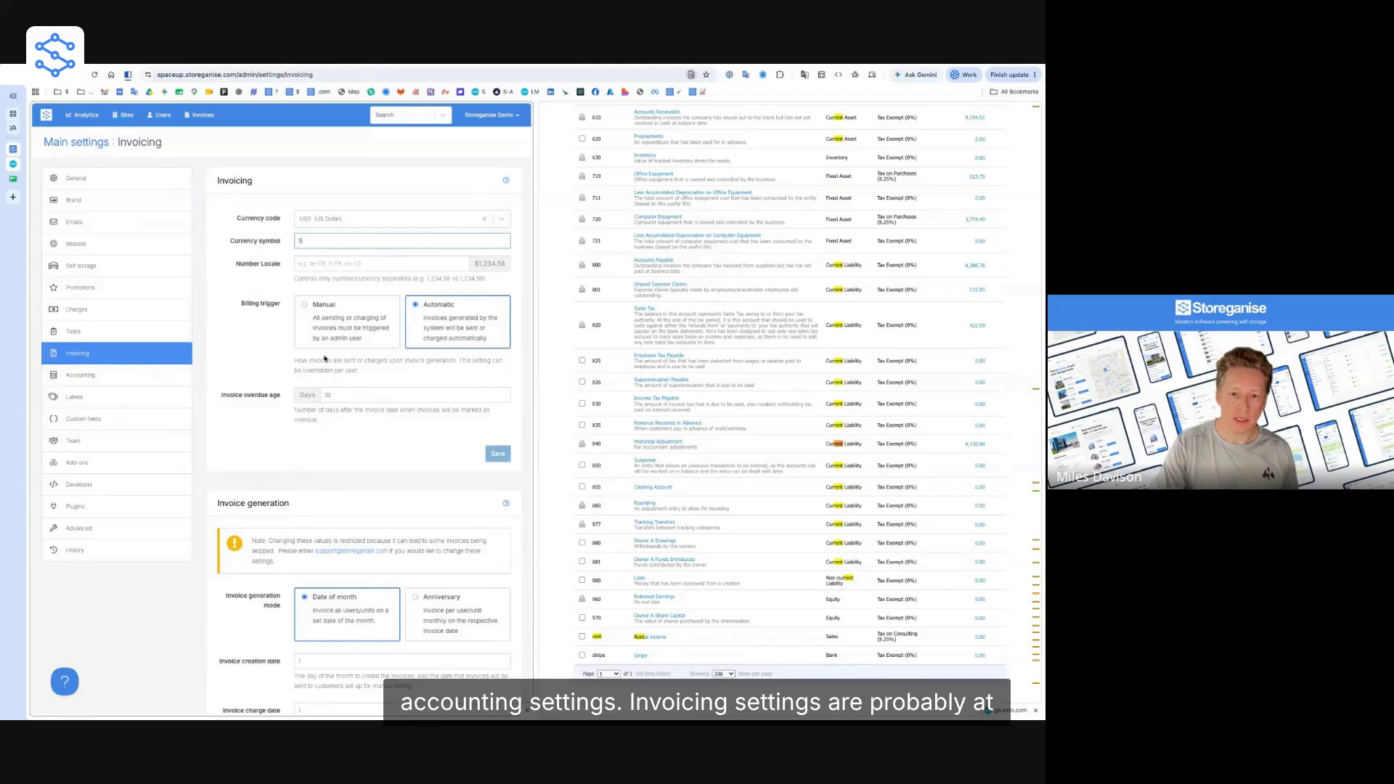
click(242, 340)
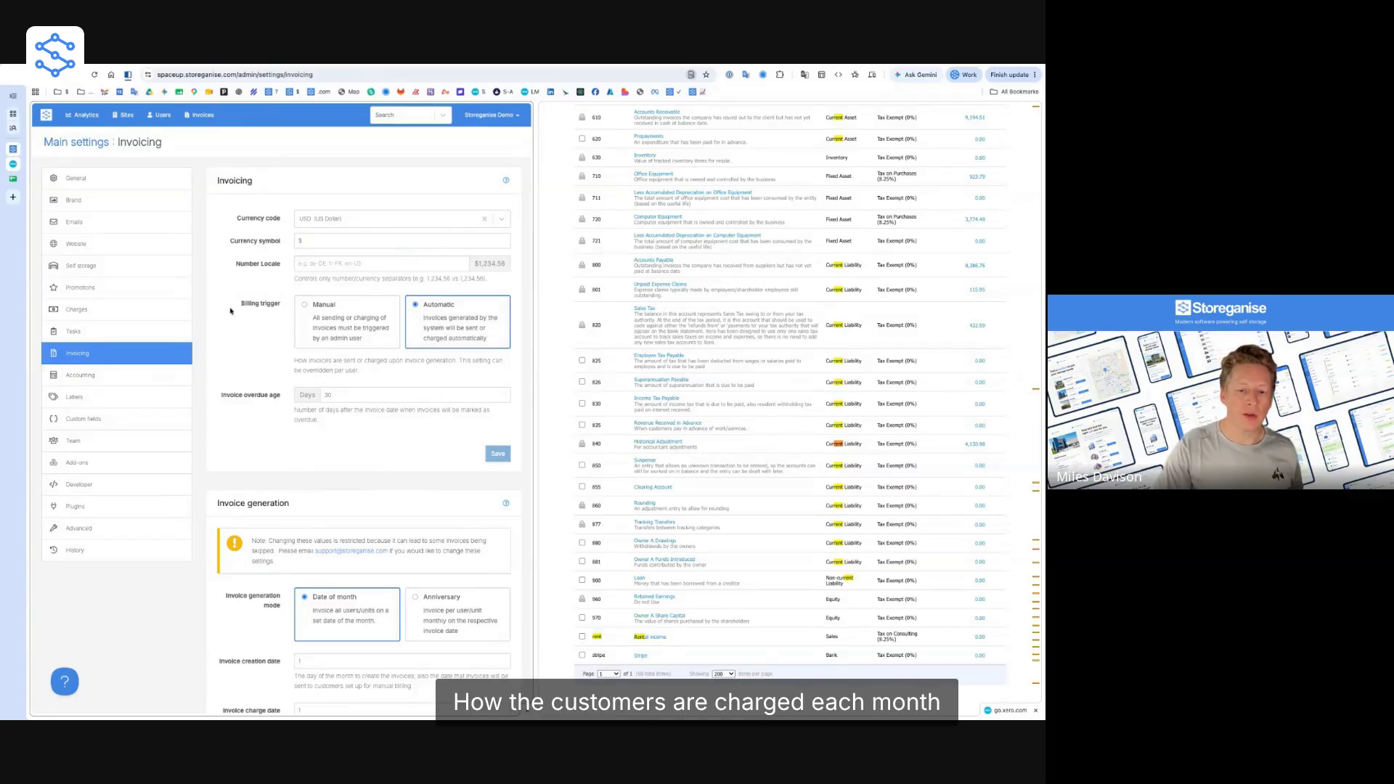
scroll(325, 340, down, 5)
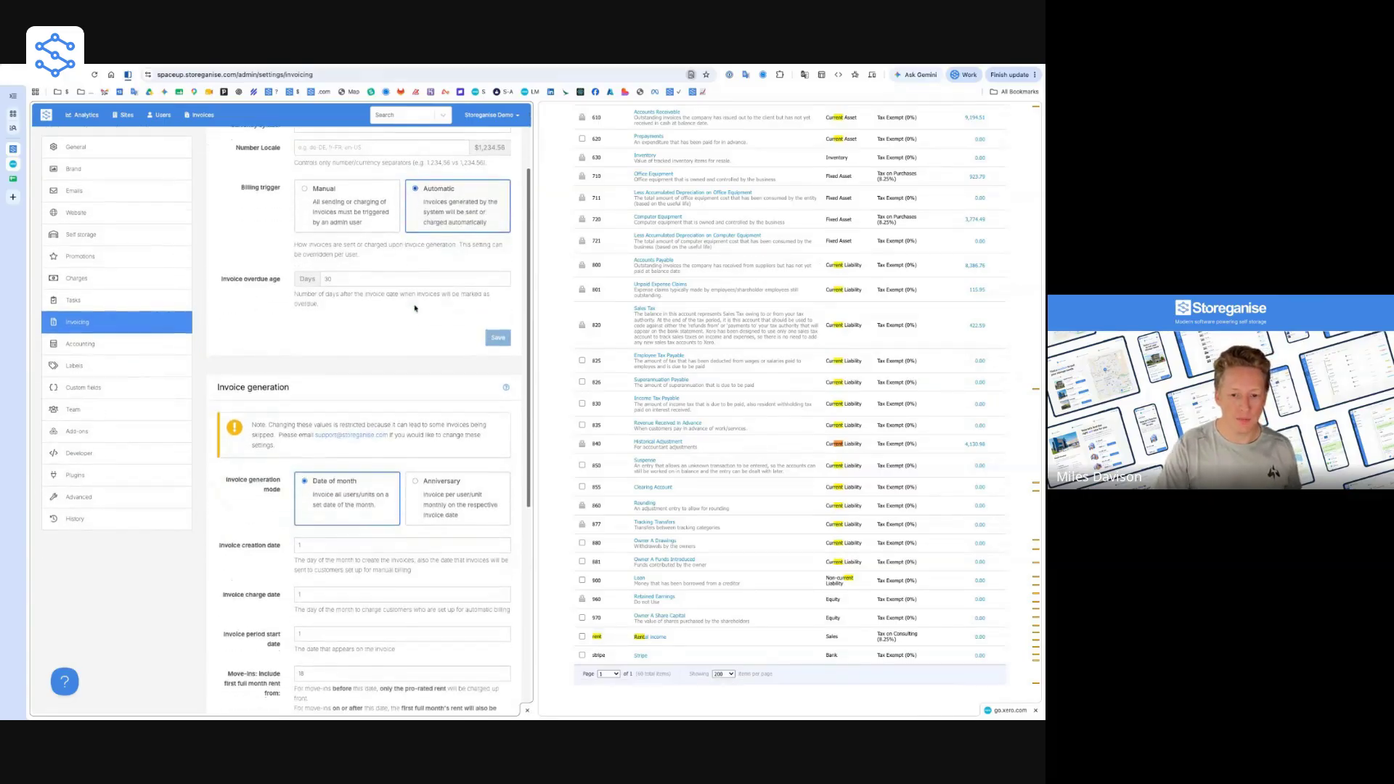
scroll(455, 356, down, 4)
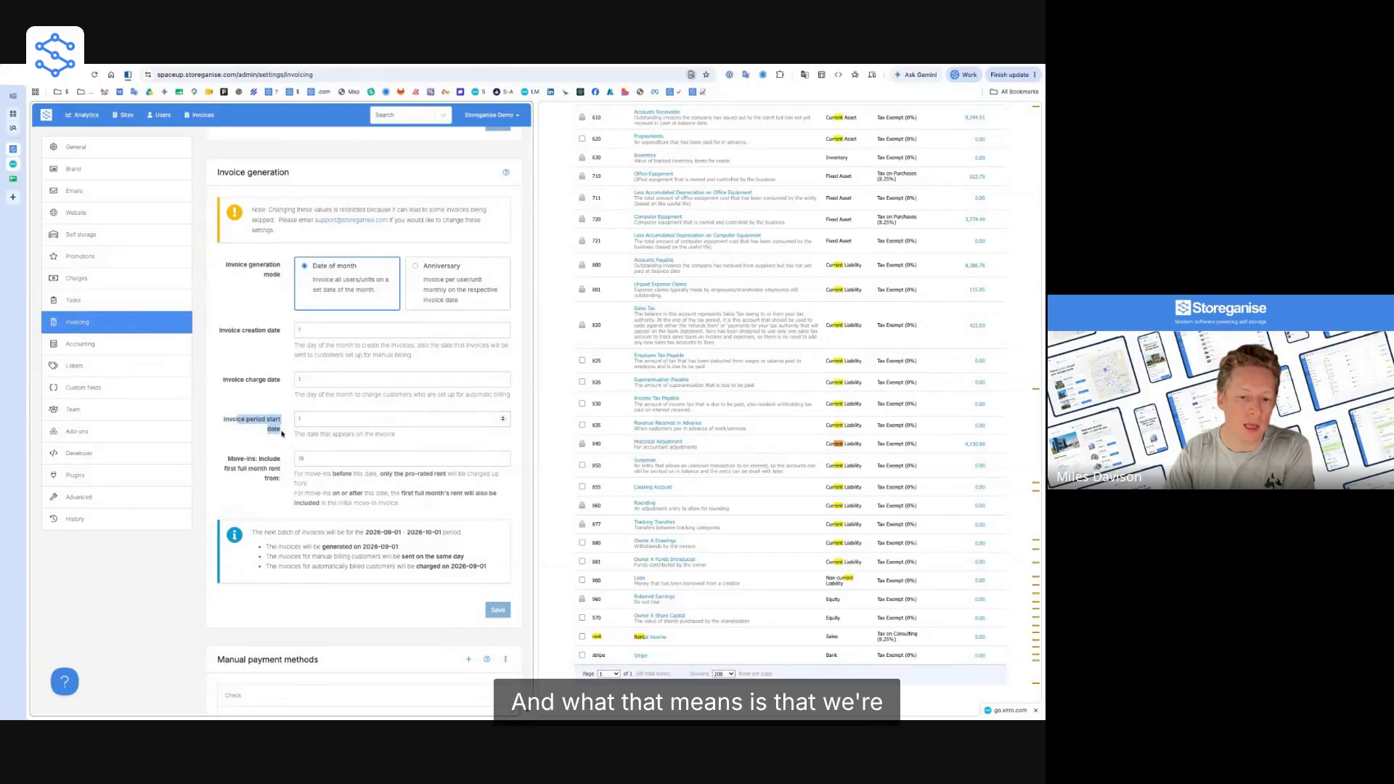
click(224, 425)
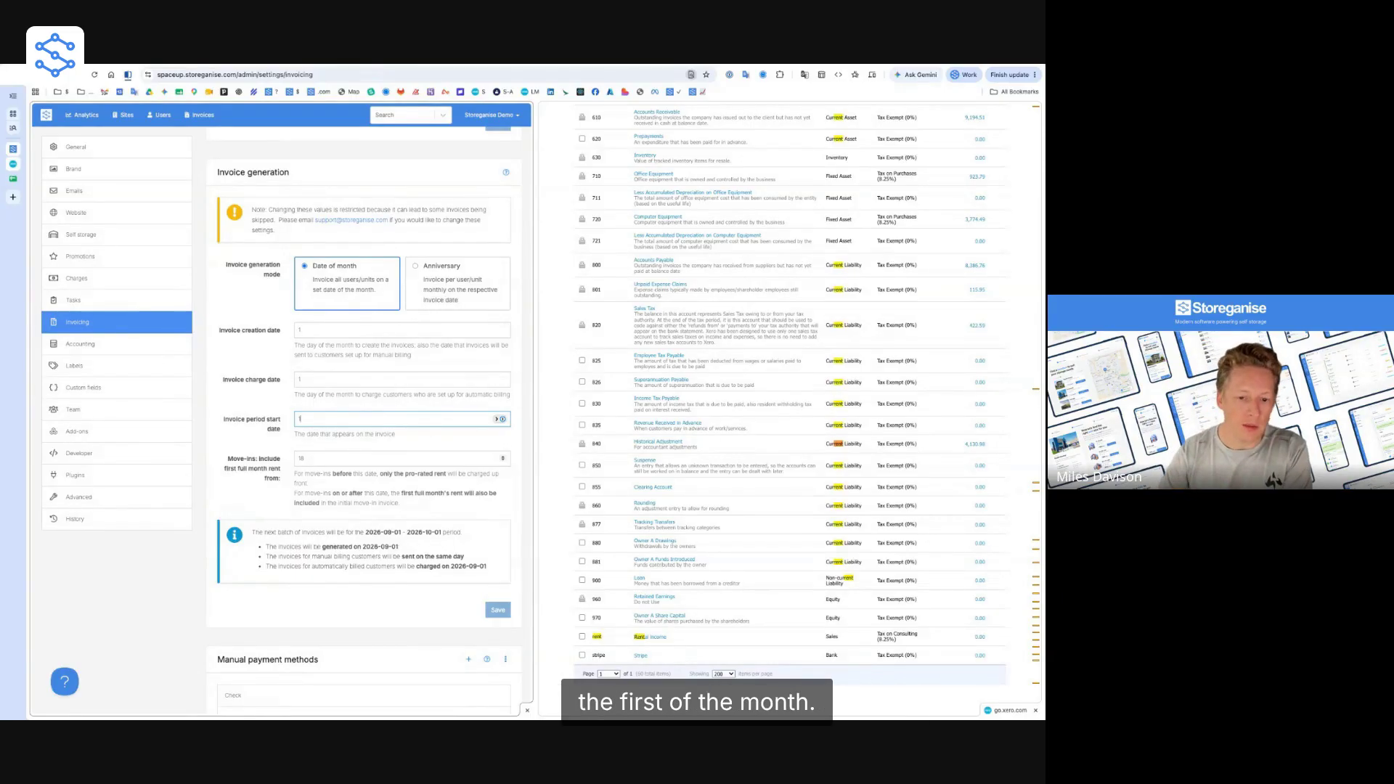
Set the invoice creation date to 20 and the invoice charge date to 28
click(310, 329)
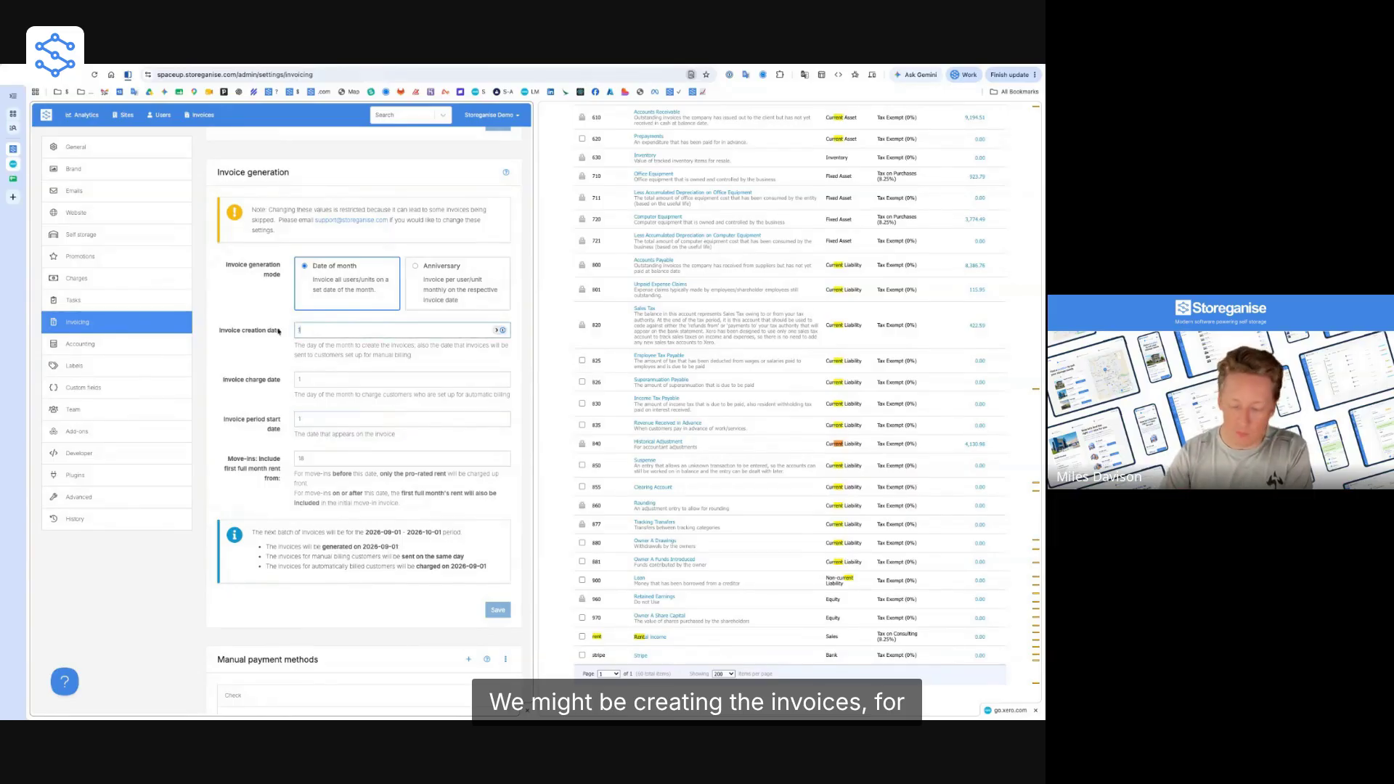
key(BackSpace)
text(20)
click(276, 380)
key(BackSpace)
text(28)
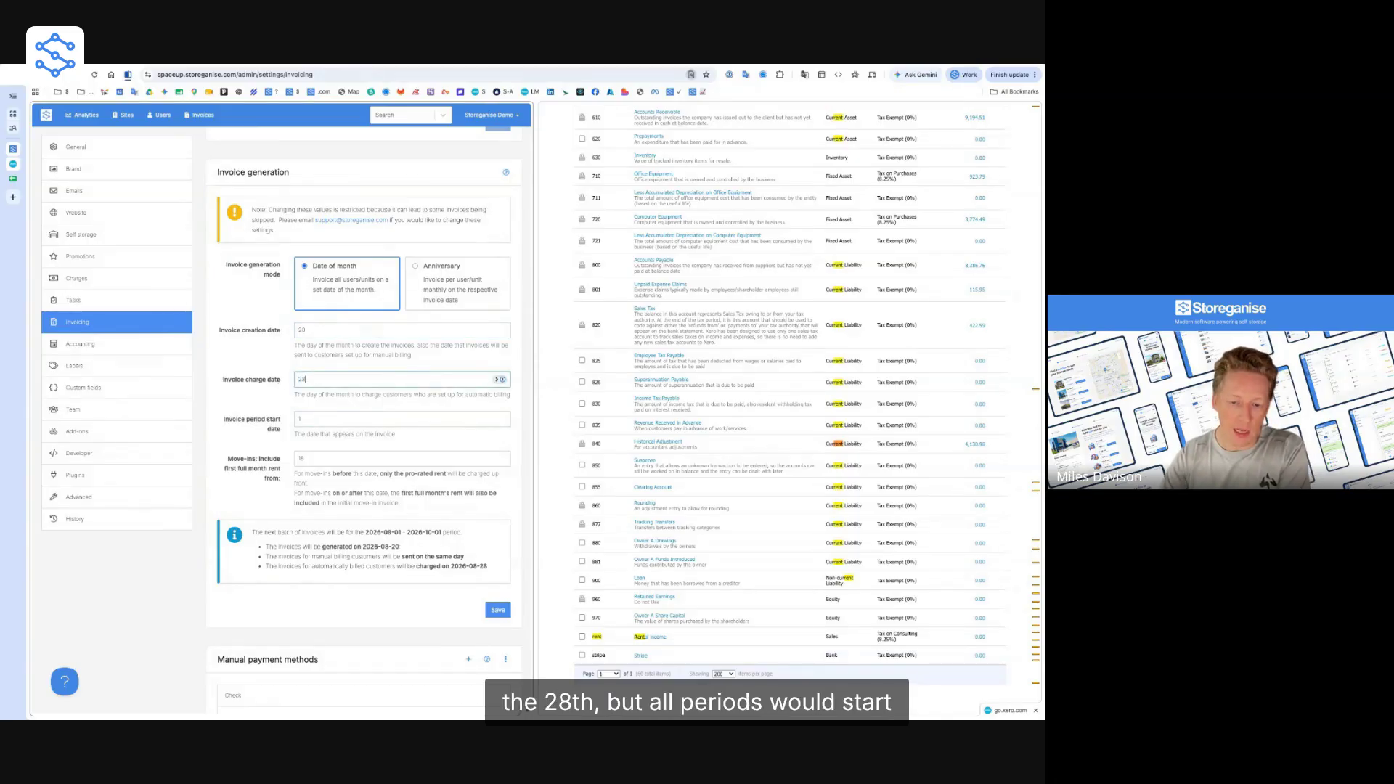
Check the invoice period start date and the generation and charge dates in the next invoice batch summary
drag(222, 419, 278, 434)
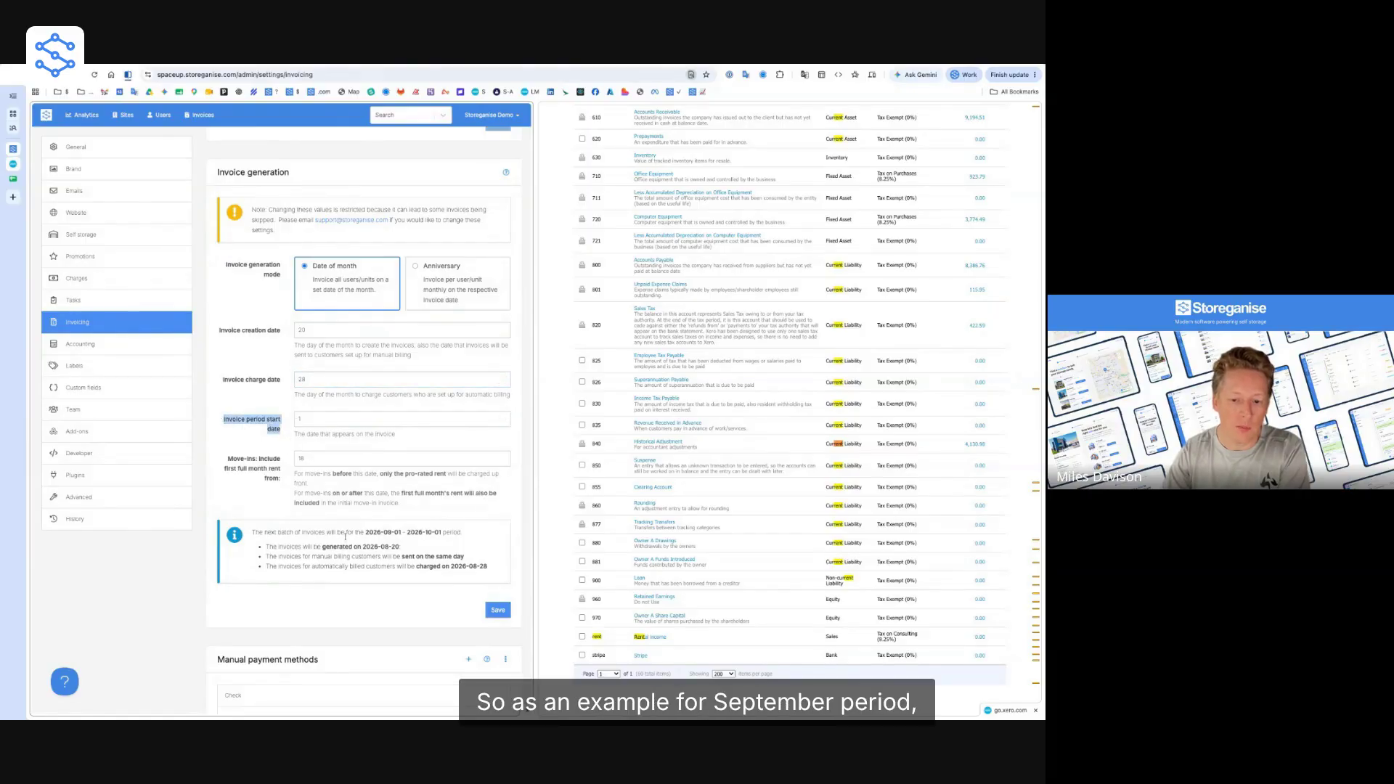
mouse_move(366, 532)
mouse_down()
mouse_move(441, 533)
mouse_move(363, 546)
mouse_up()
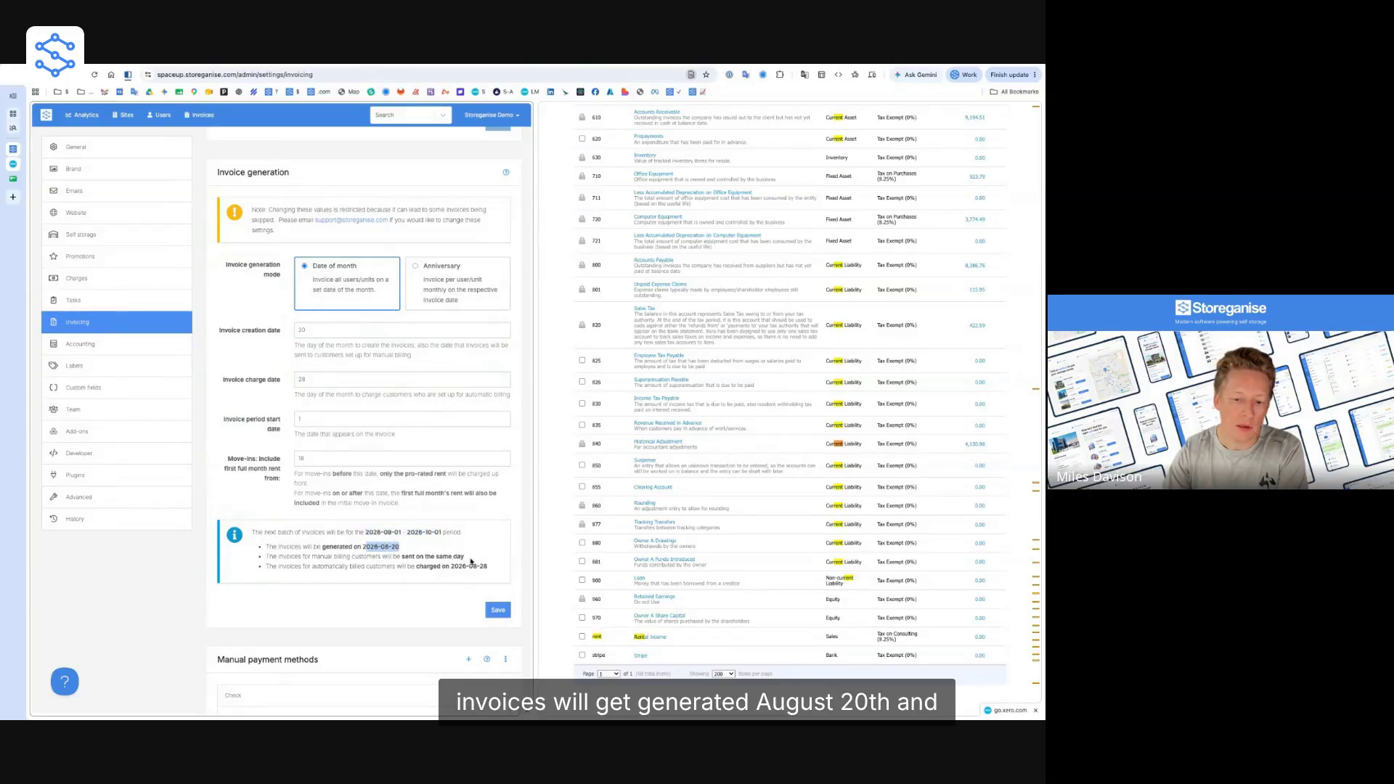
drag(498, 567, 451, 566)
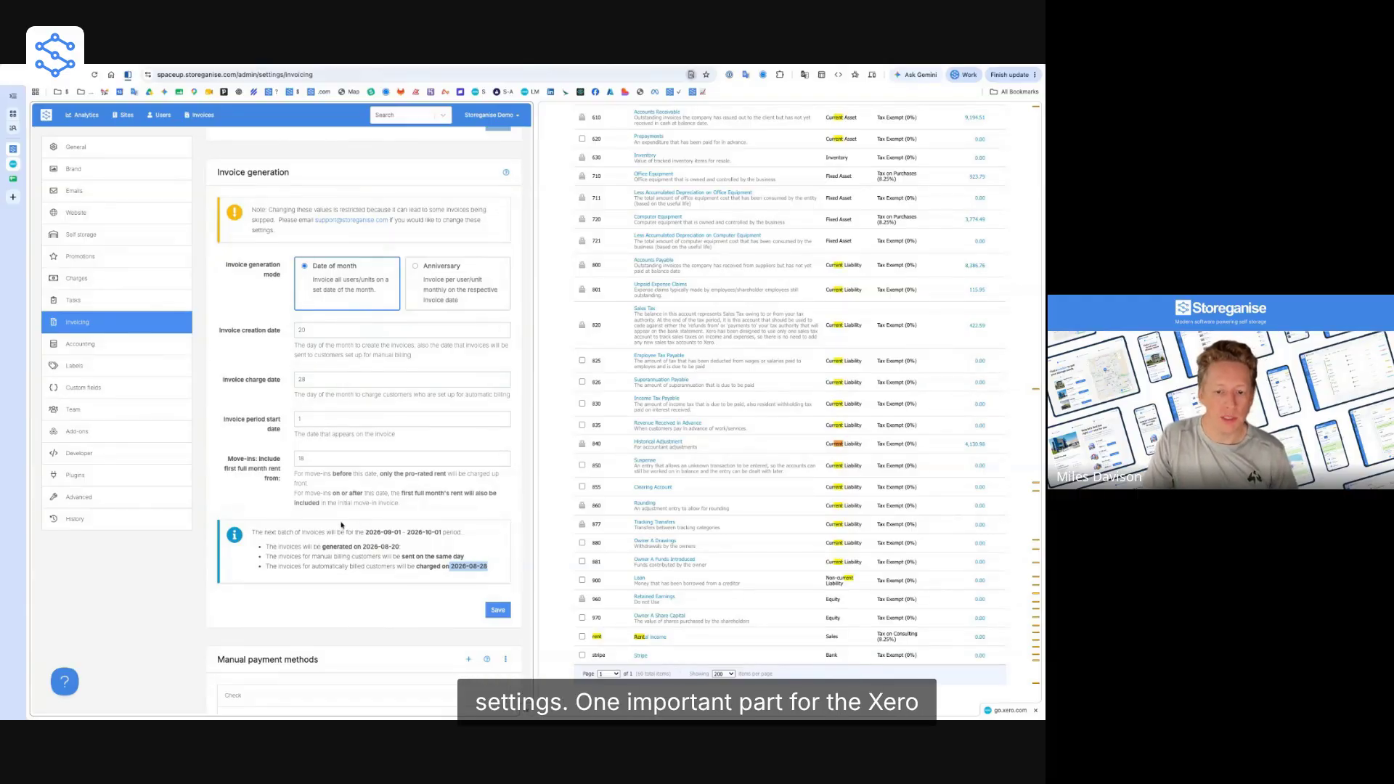
Open the HSBC Savings Account manual payment method and check its code and title
scroll(363, 454, down, 3)
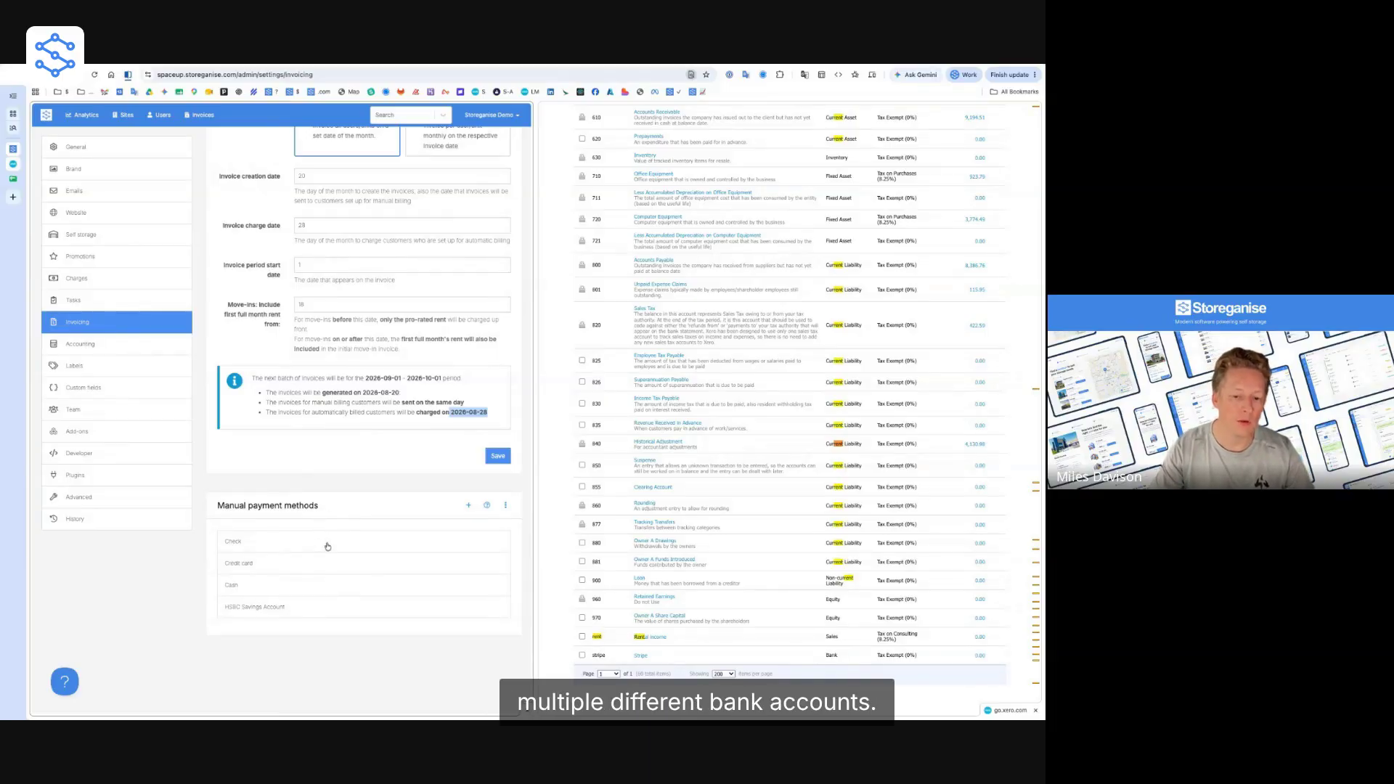
click(272, 607)
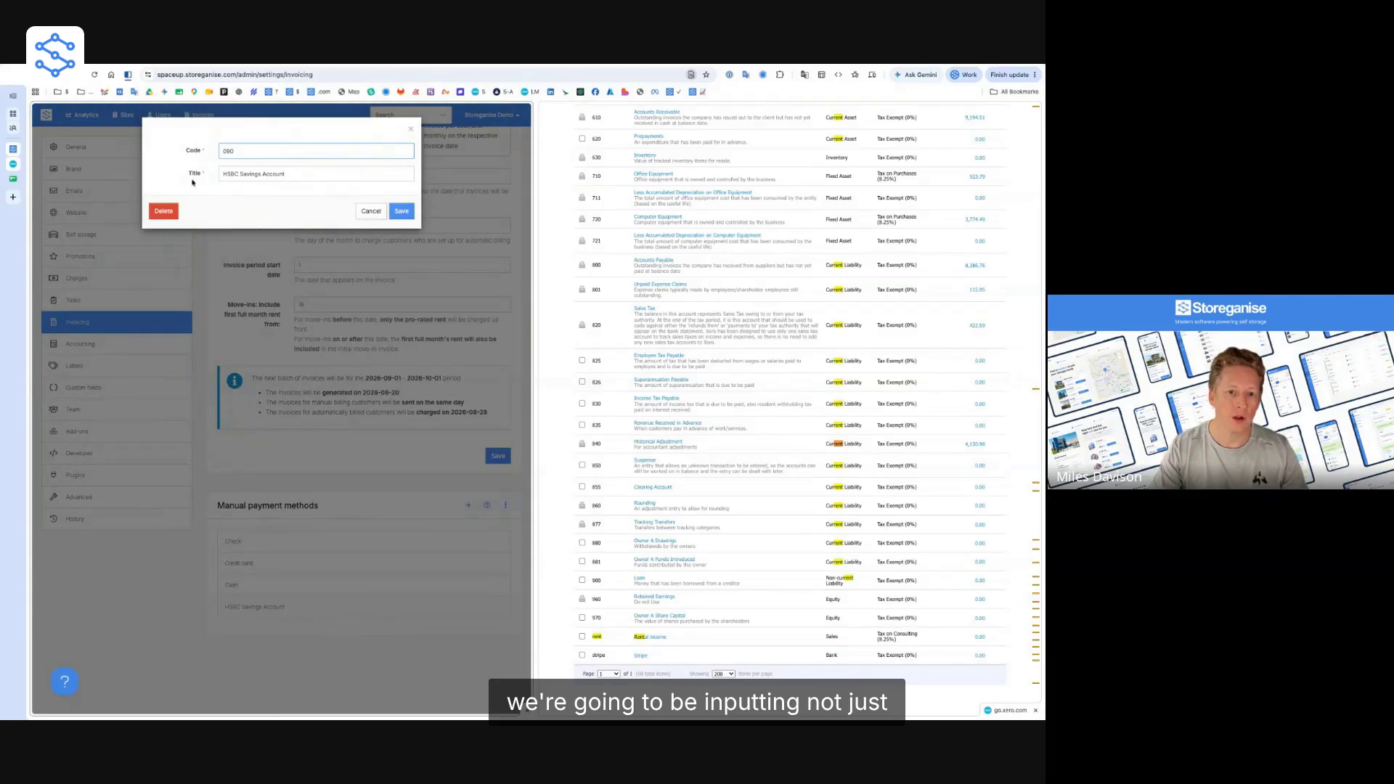
click(260, 178)
drag(210, 159, 182, 154)
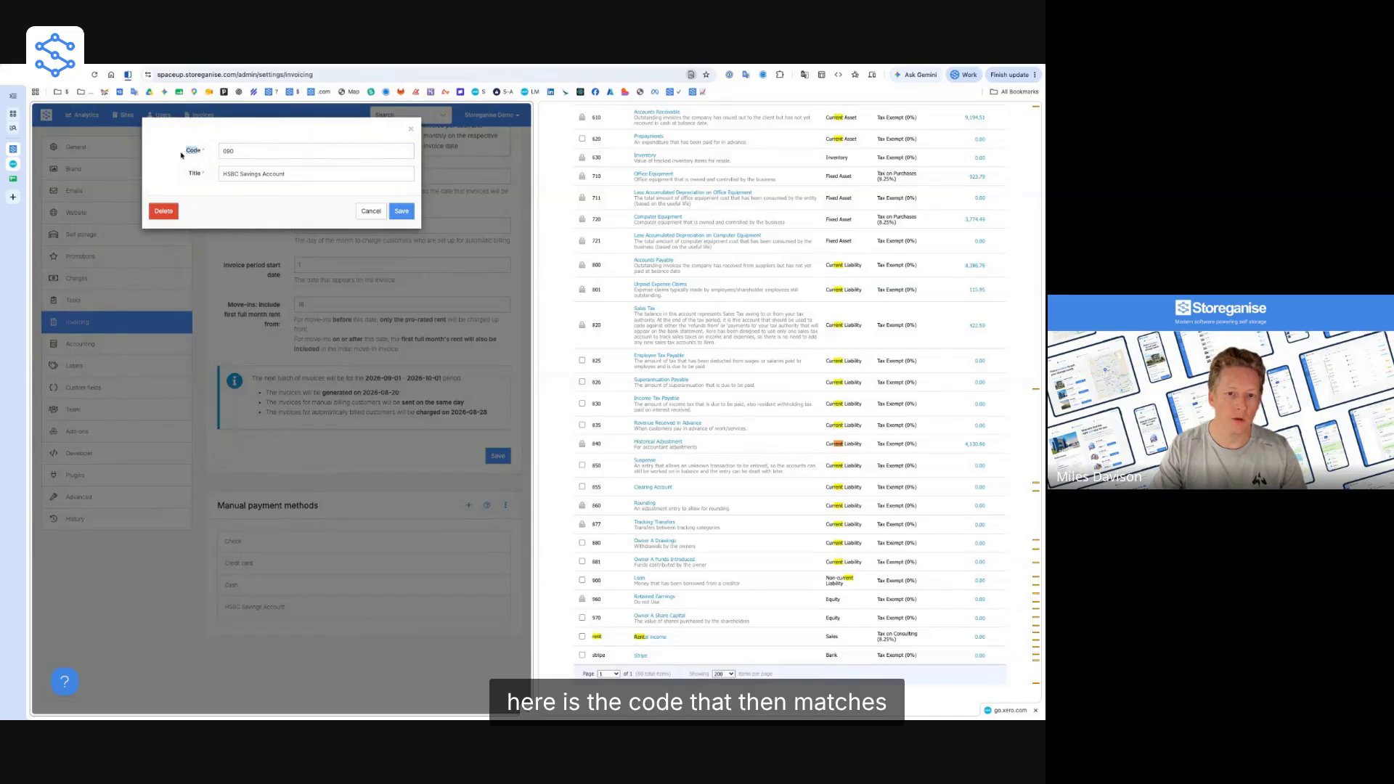
click(240, 153)
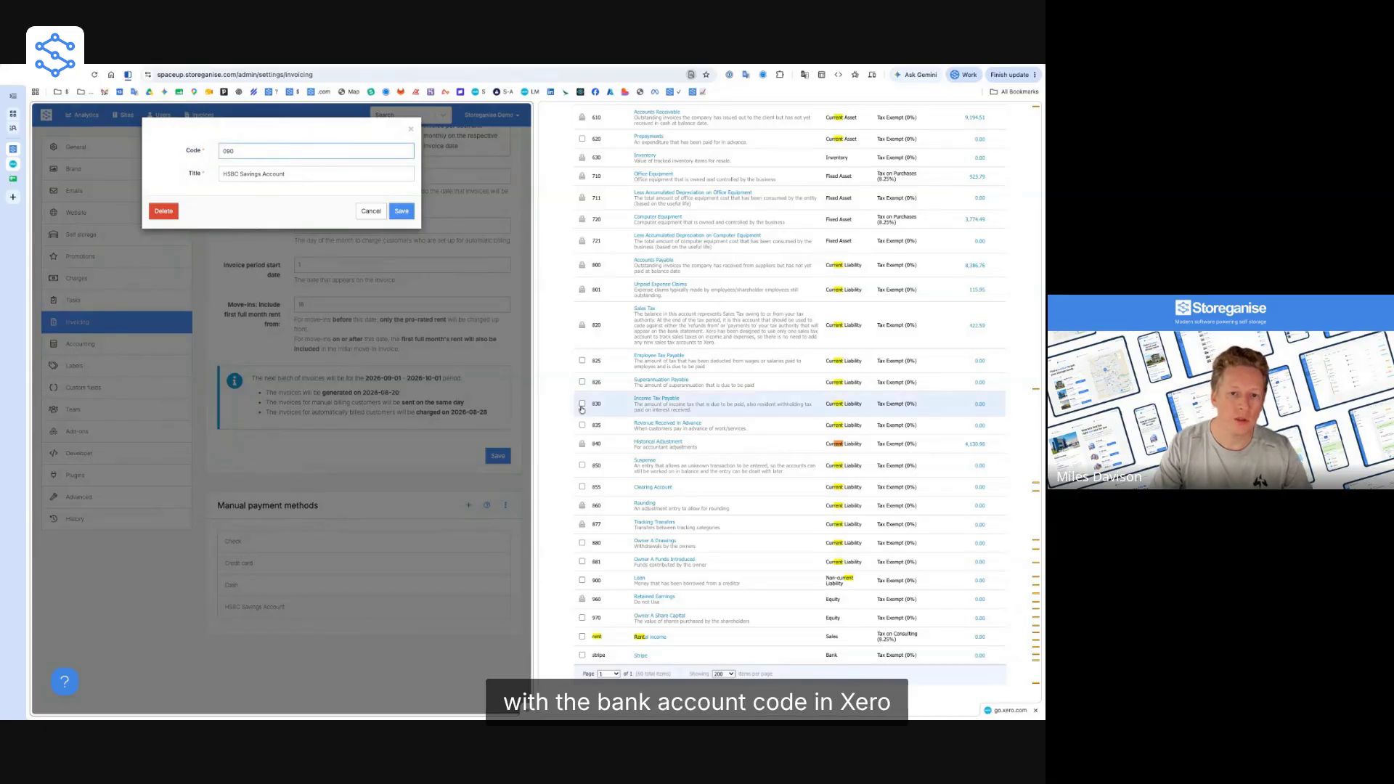
Search the Xero chart of accounts for code 090 and compare it with the HSBC Savings Account payment method
click(549, 385)
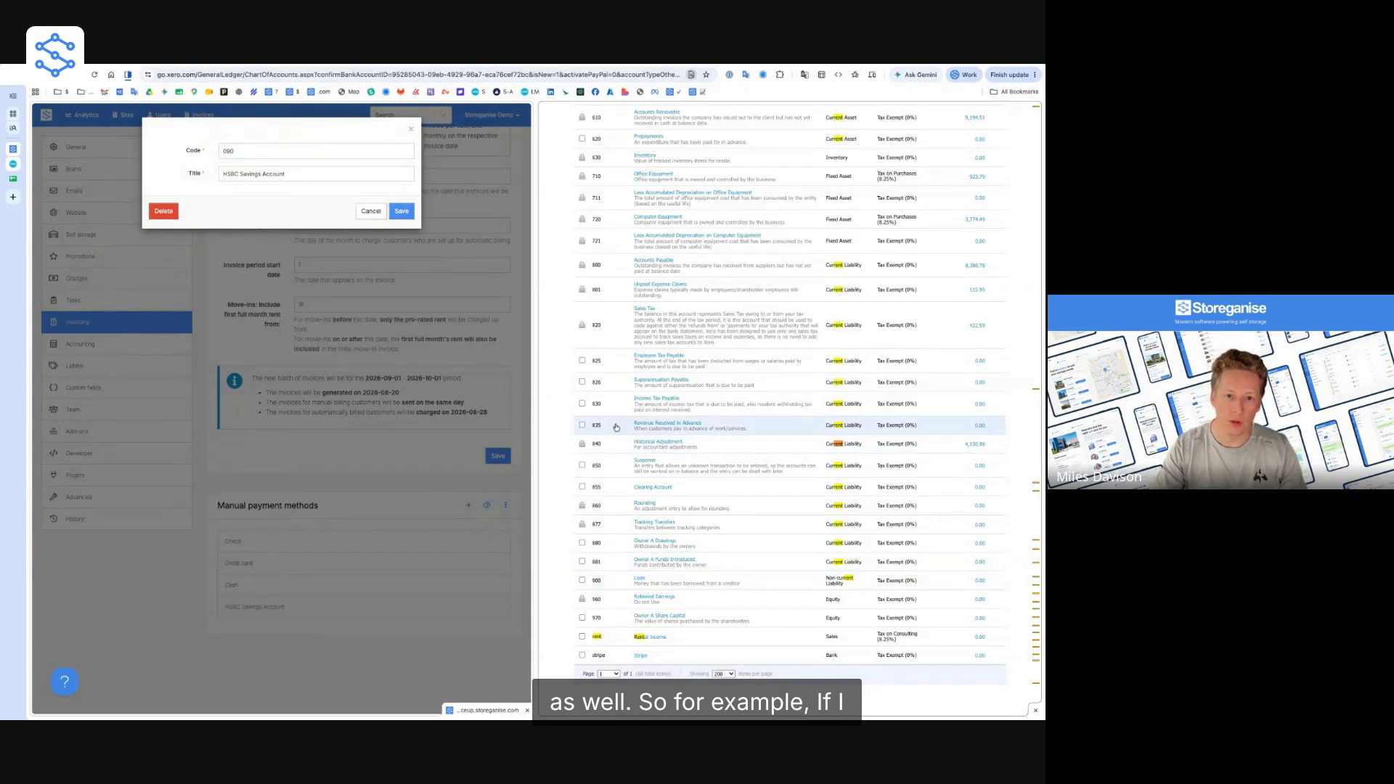
key(ctrl+f)
text(090)
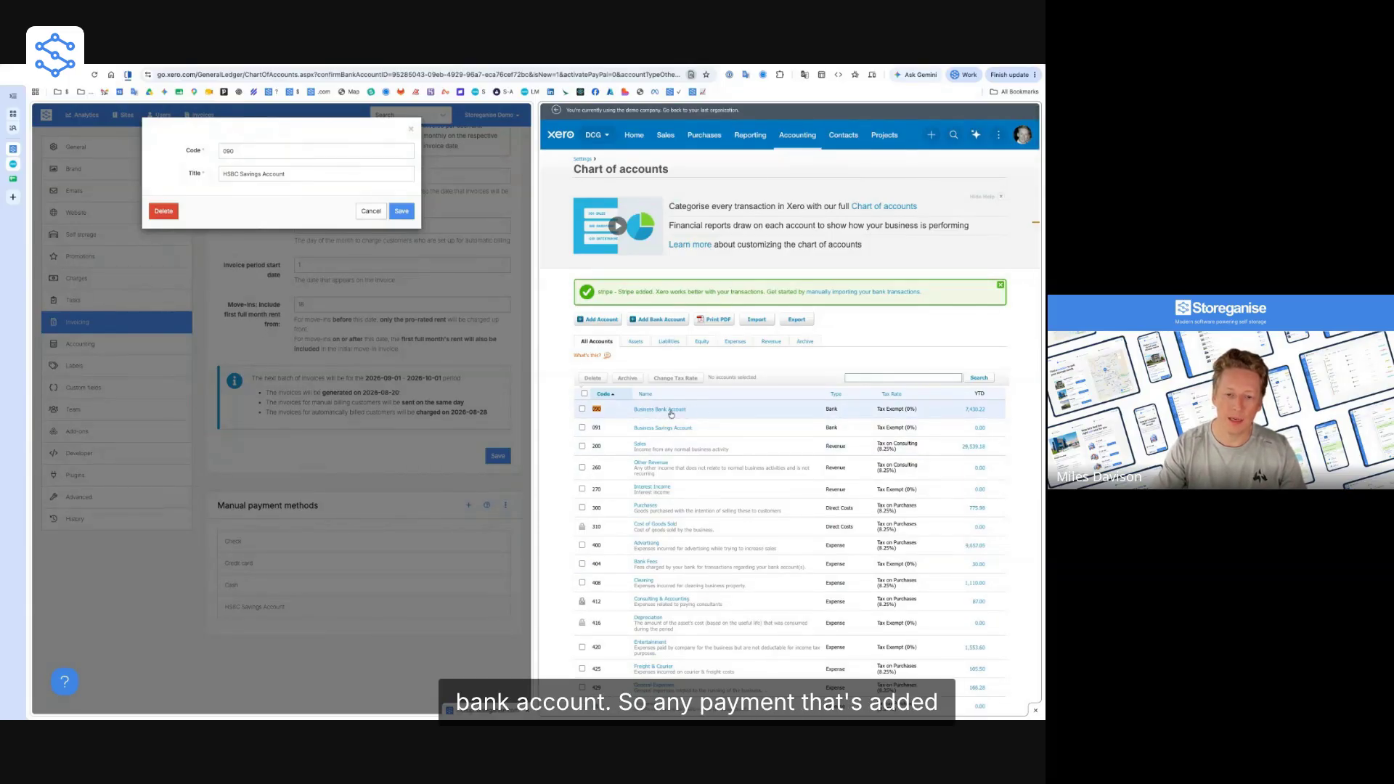
click(205, 209)
click(222, 175)
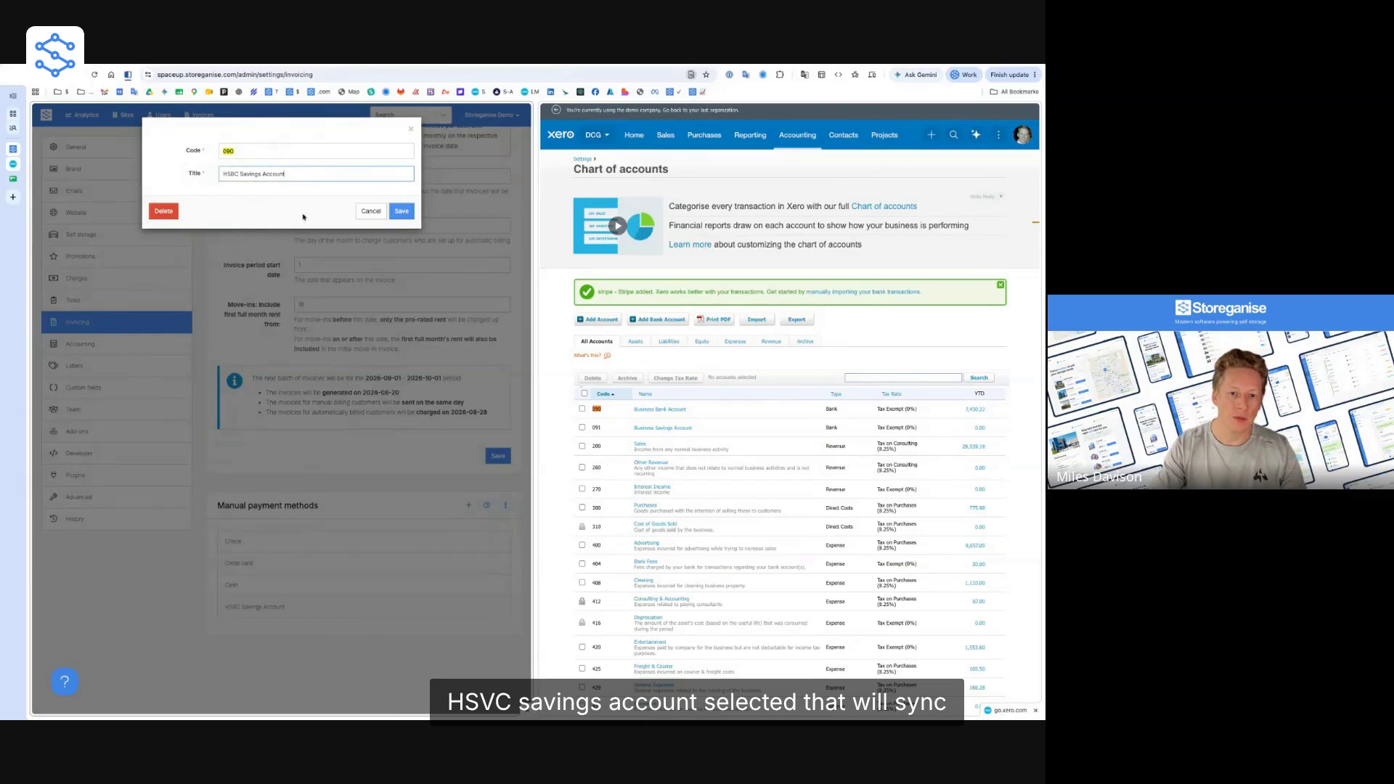
drag(179, 152, 218, 149)
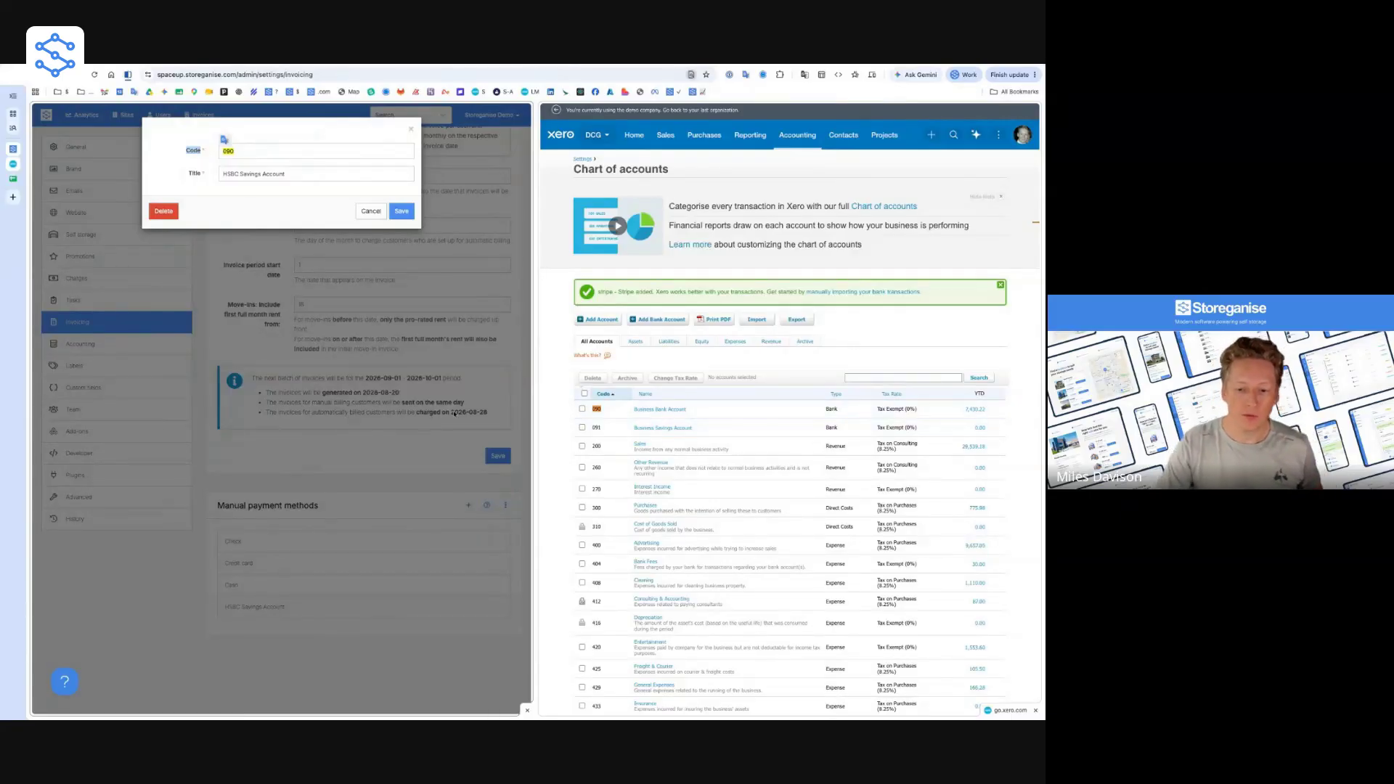
Leave the payment method and open the accounting settings to review the tax mode and the accounting codes and tax rates
click(160, 365)
click(165, 347)
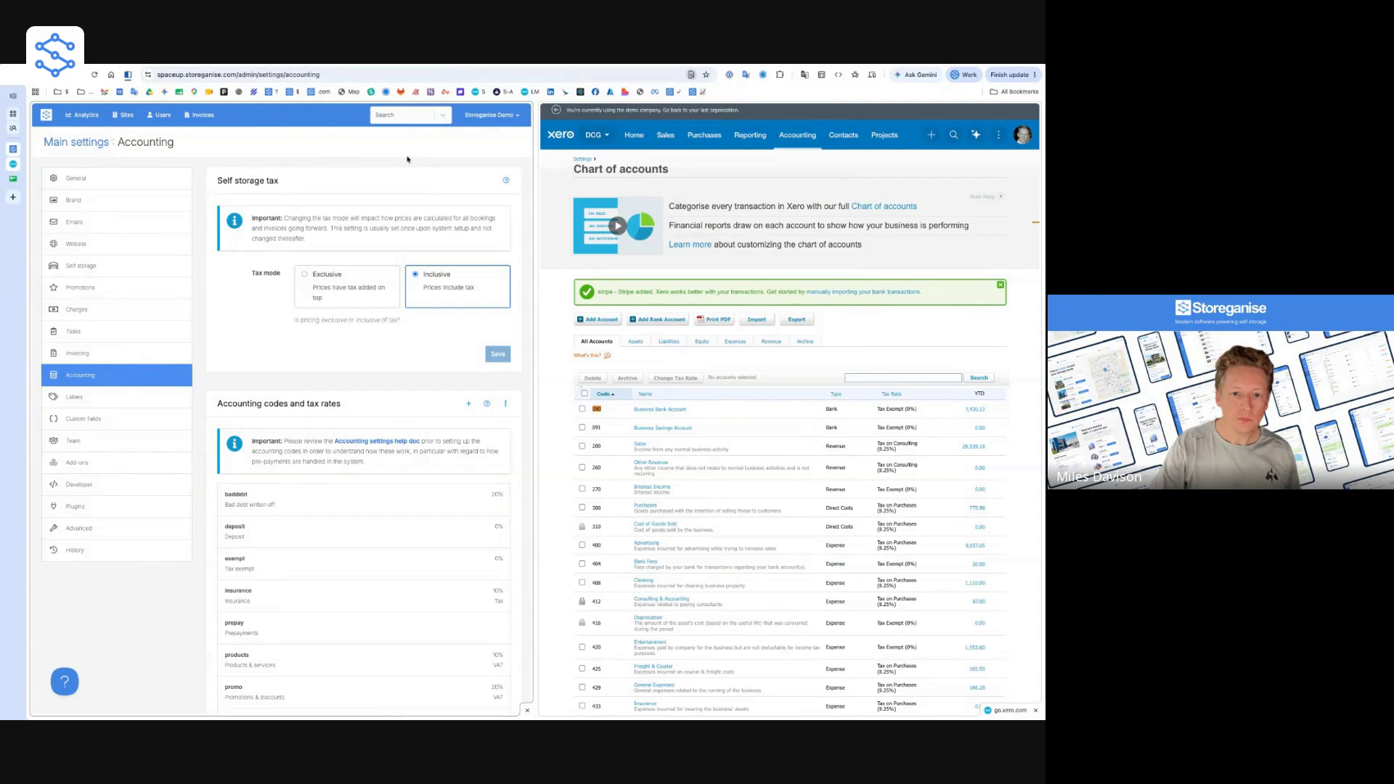
drag(212, 180, 295, 320)
click(345, 356)
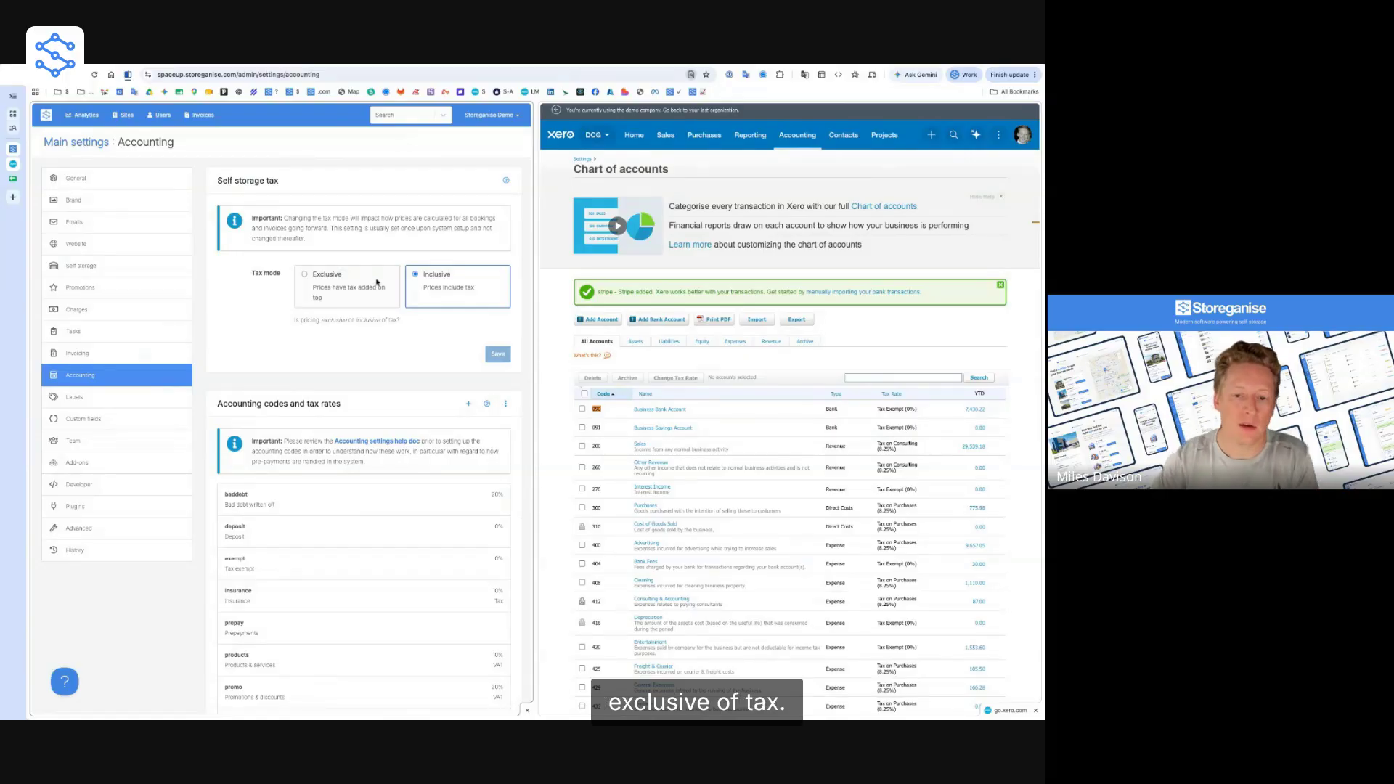
scroll(378, 282, down, 3)
scroll(377, 283, down, 1)
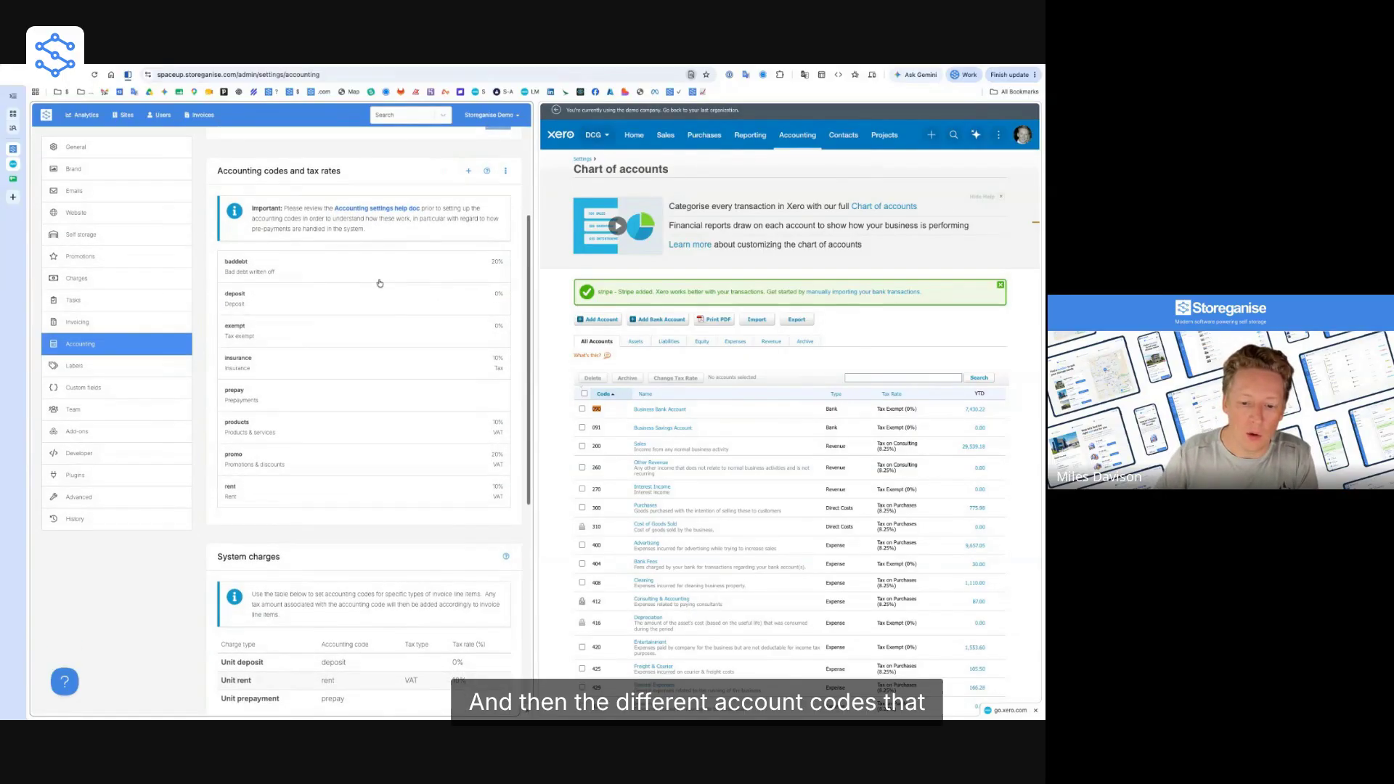
scroll(381, 281, up, 1)
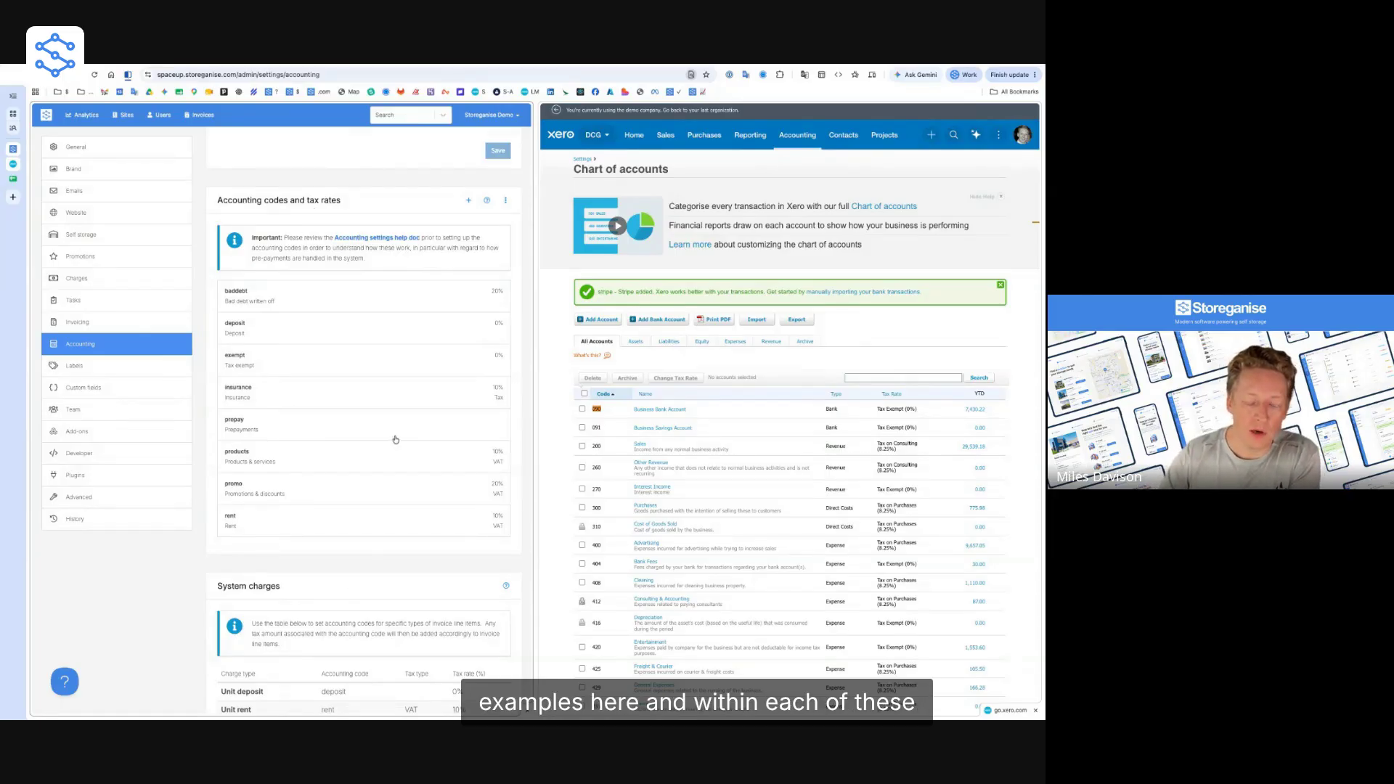
Open the rent accounting code and check its code, description and tax fields
click(266, 532)
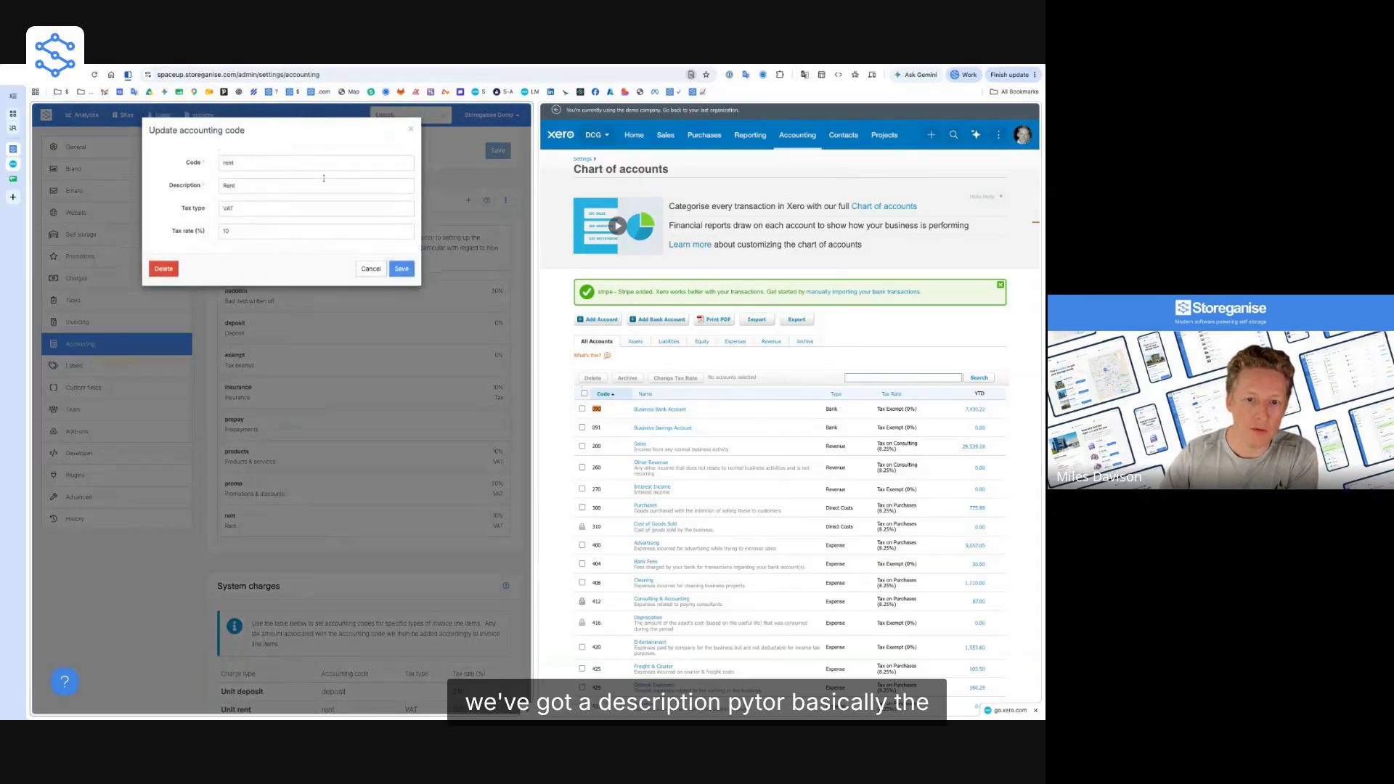
drag(168, 188, 210, 160)
click(195, 223)
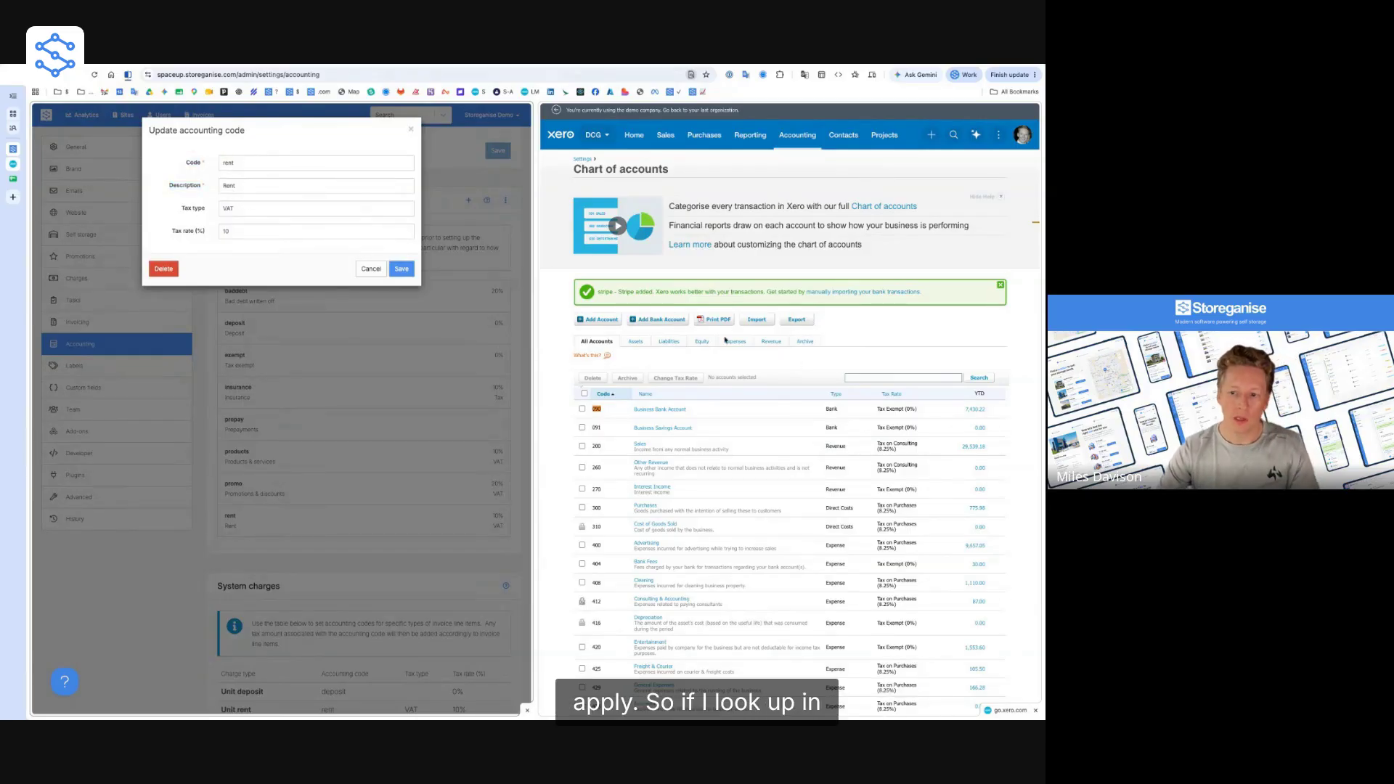
Find the matching rent account in the Xero chart of accounts, inspect its account details, and close them without saving
scroll(857, 356, down, 15)
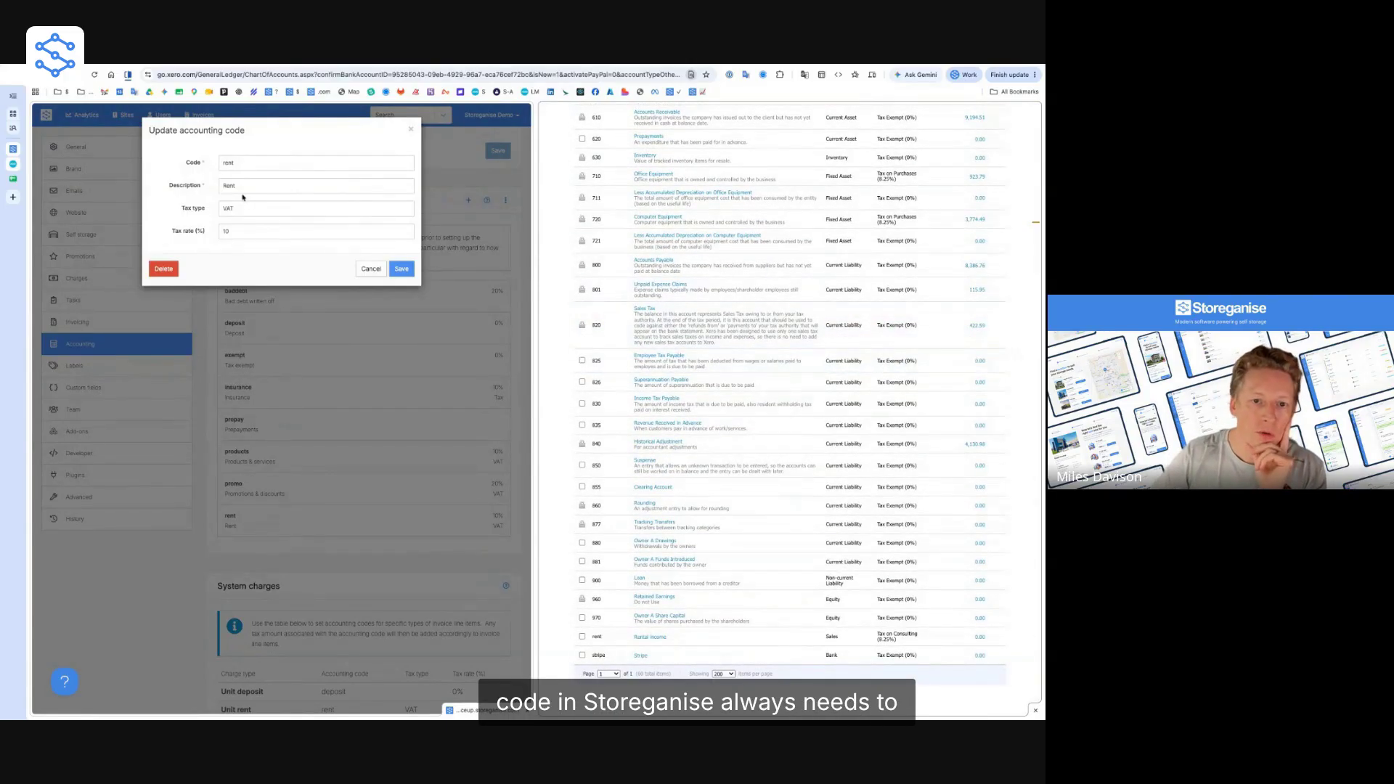
drag(184, 168, 203, 169)
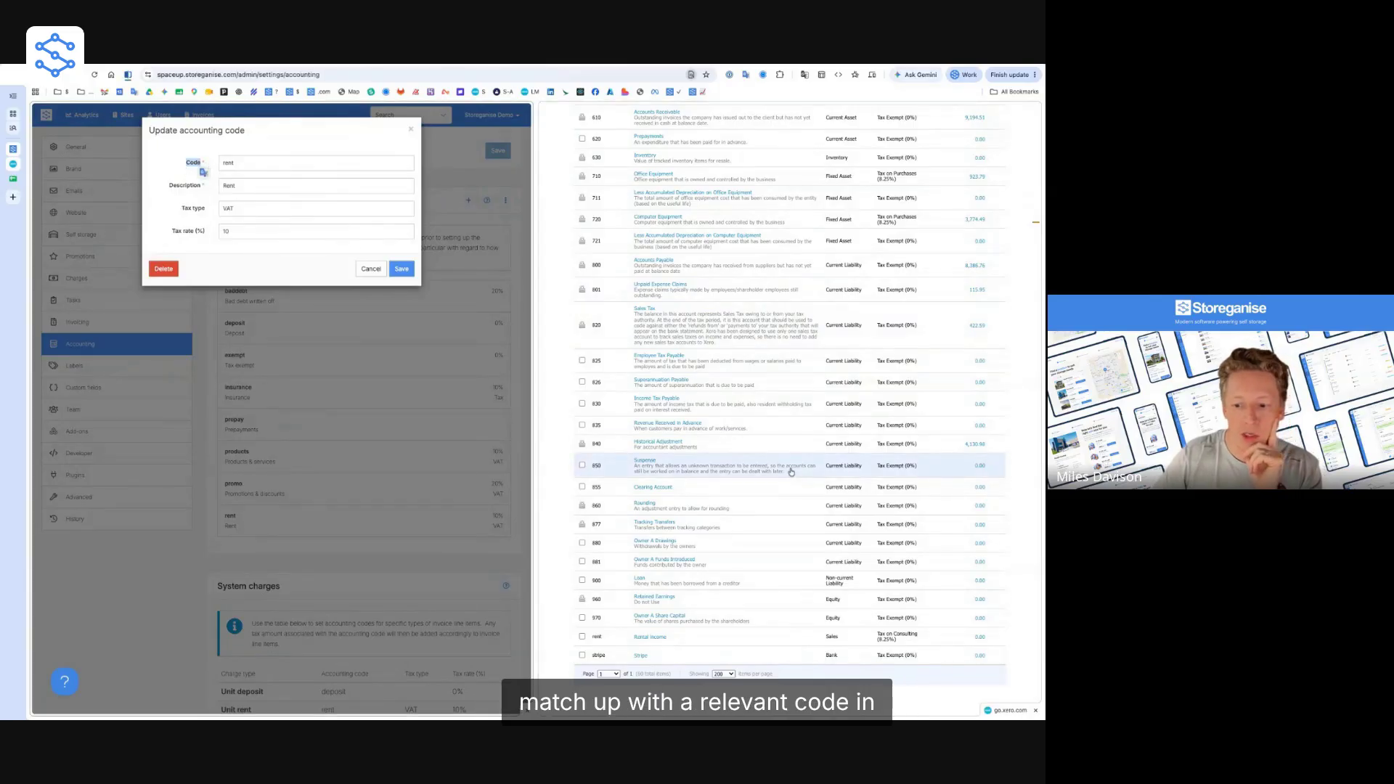
scroll(726, 630, up, 1)
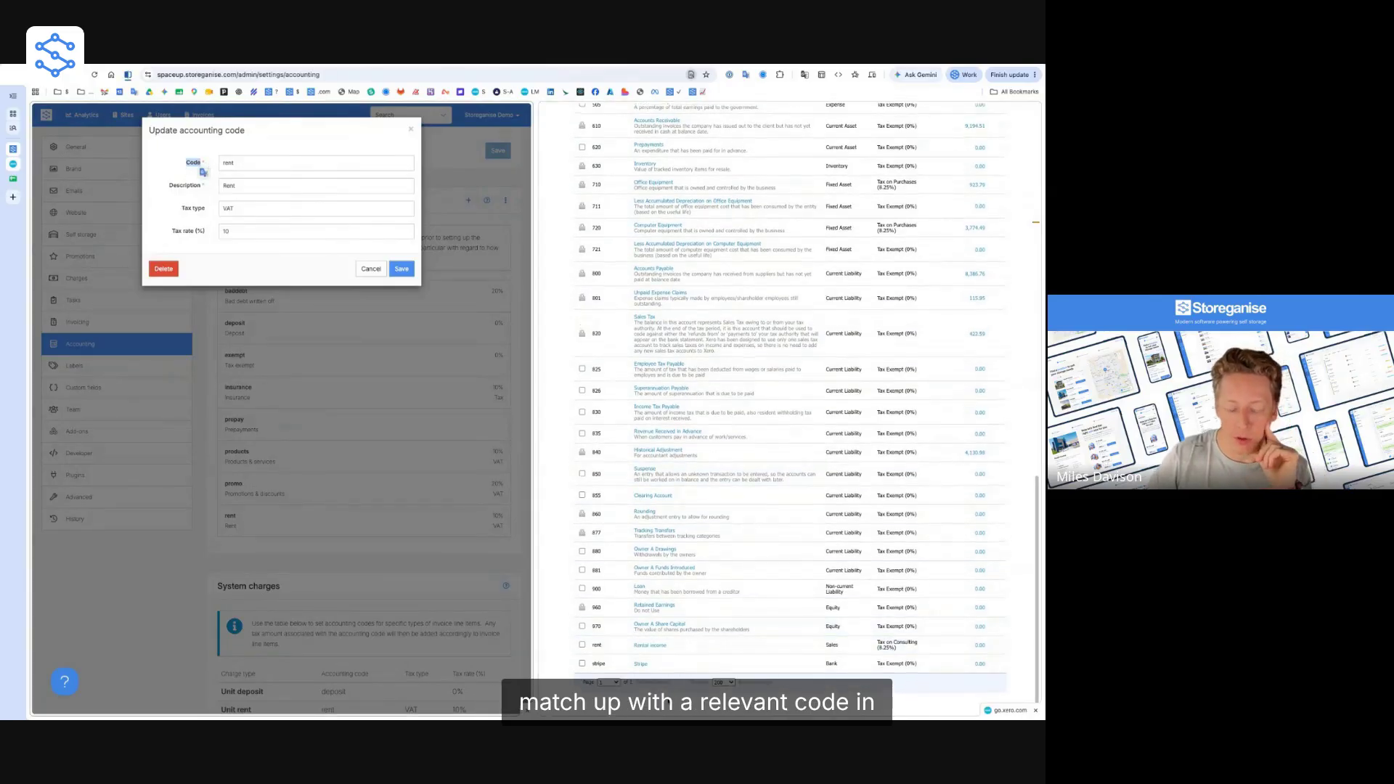
click(669, 704)
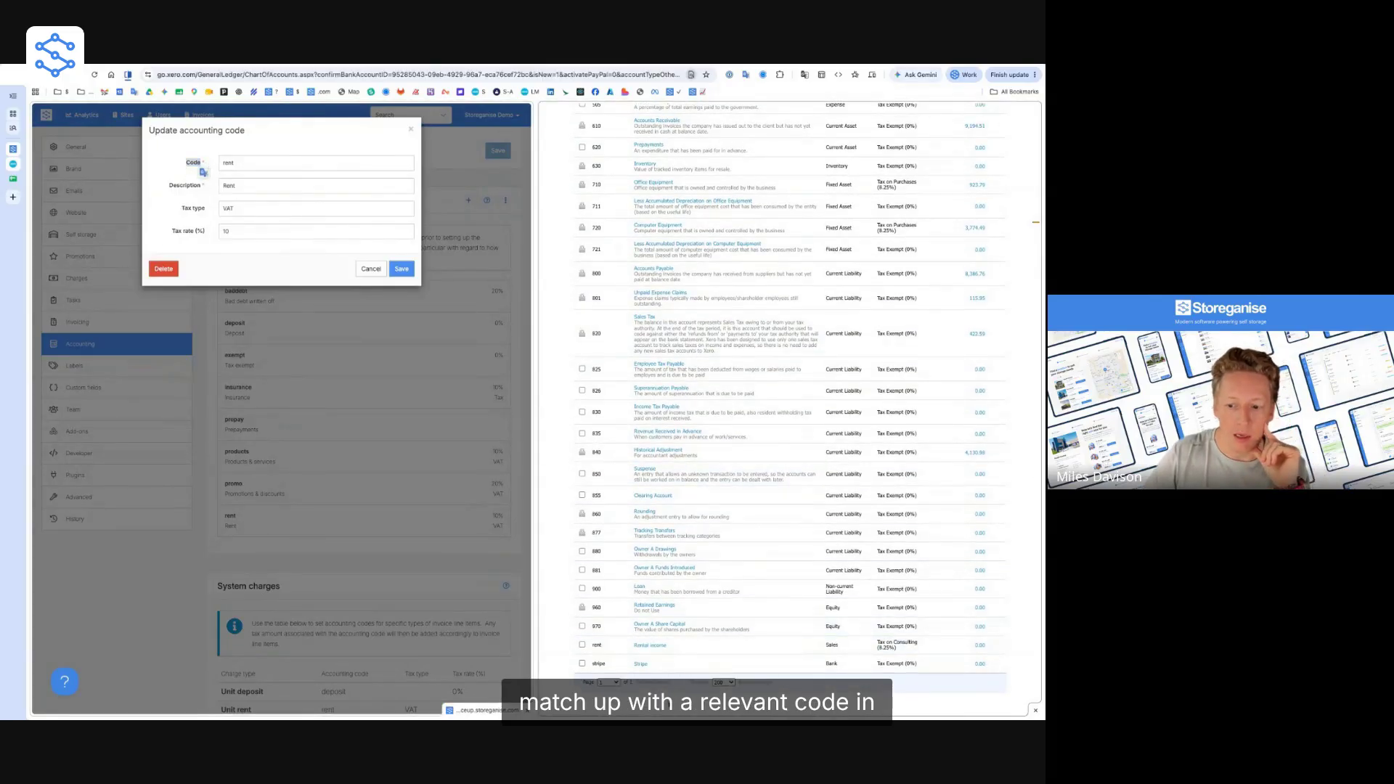
click(646, 645)
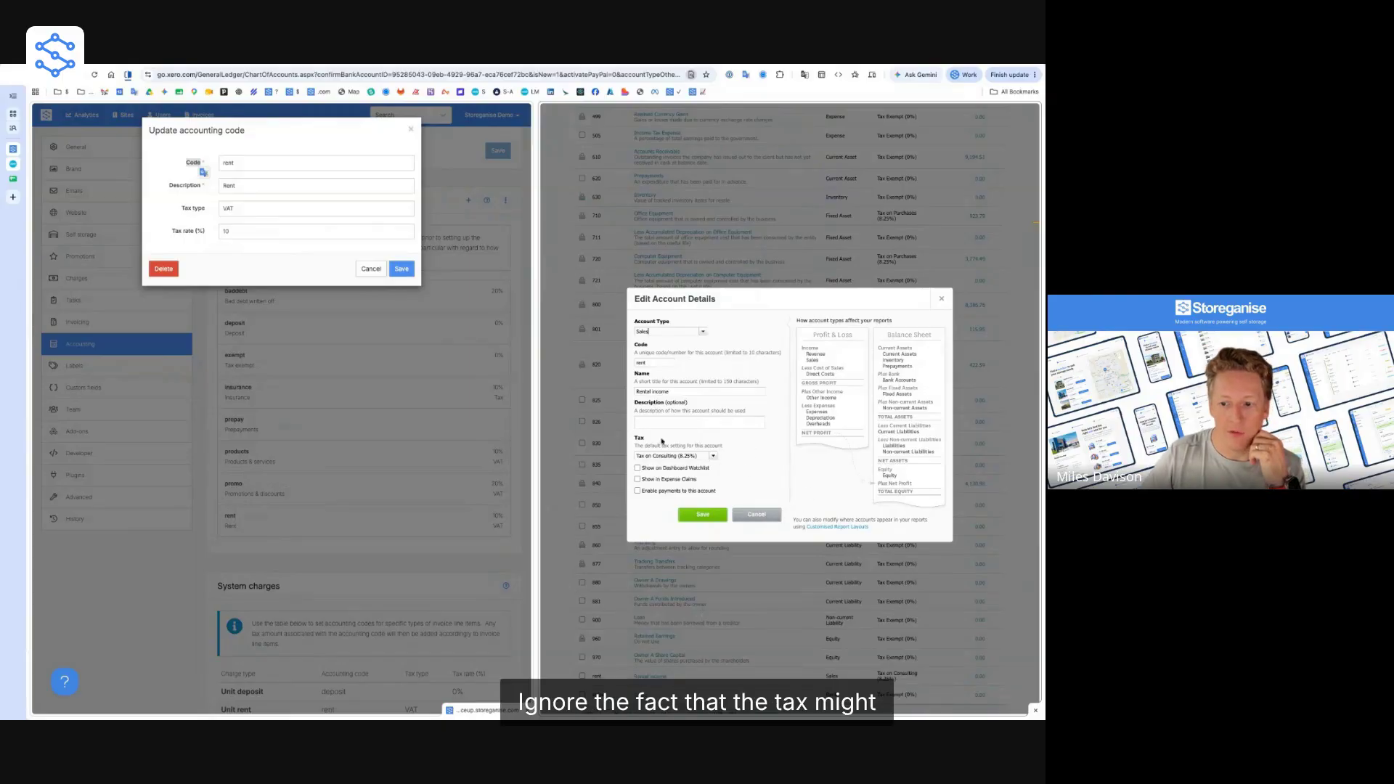
click(769, 515)
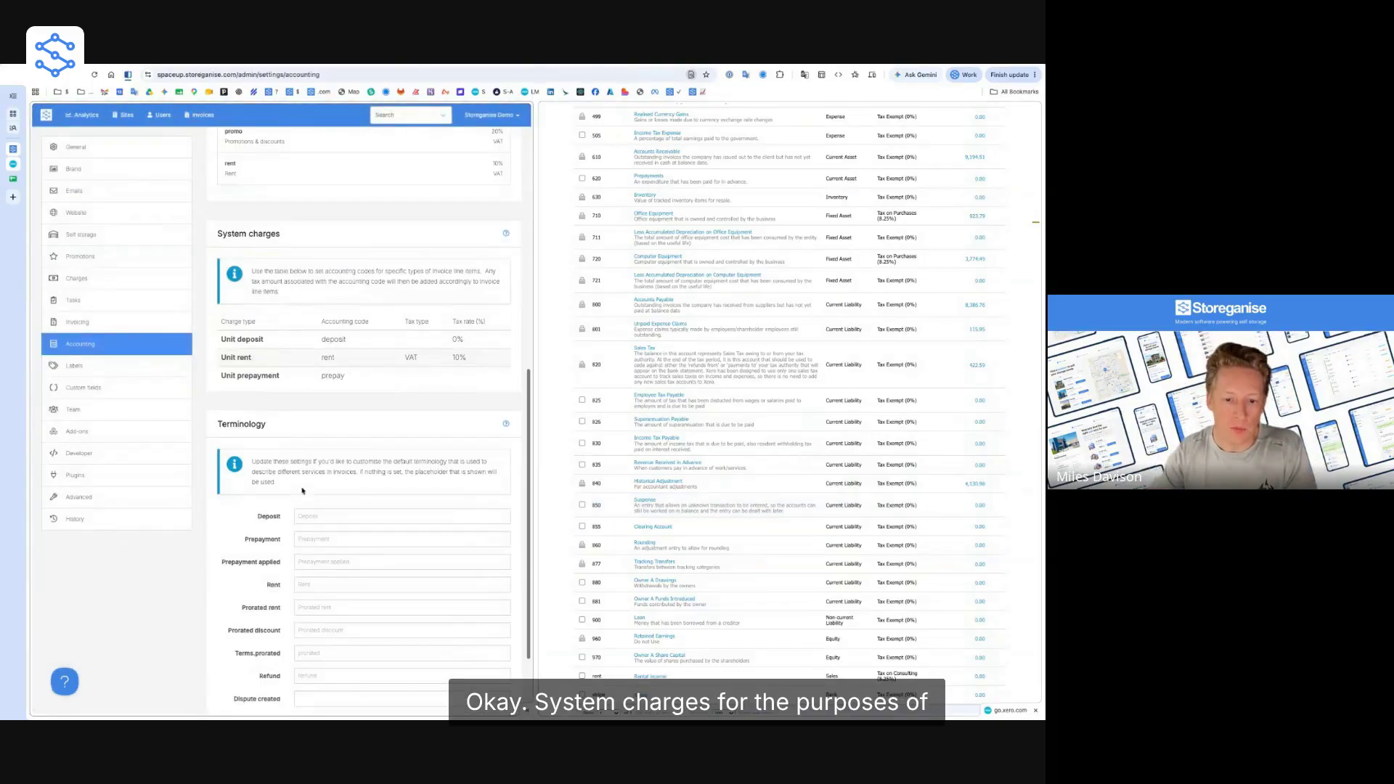
Review the accounting codes assigned to the system charges for unit deposit, rent and prepayment in the accounting settings
scroll(309, 491, down, 1)
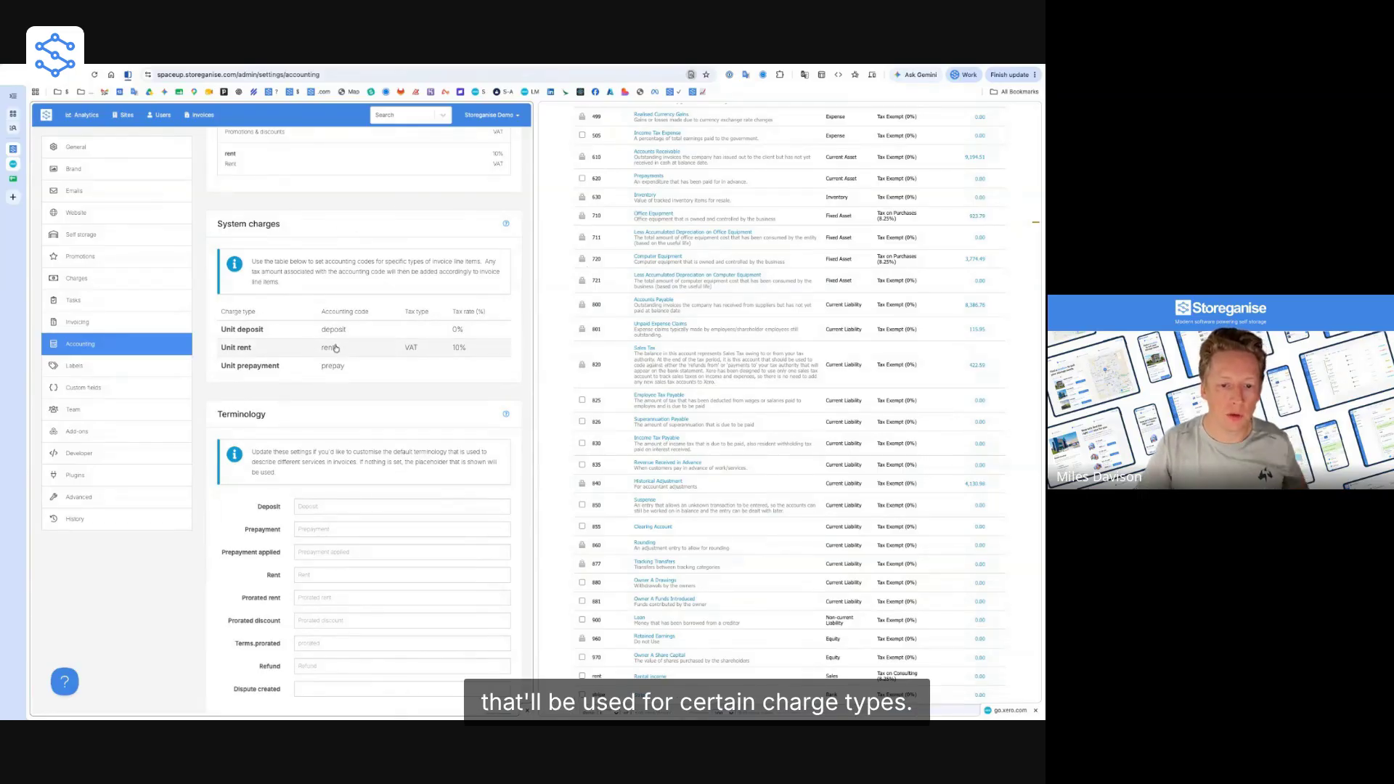
scroll(339, 348, down, 1)
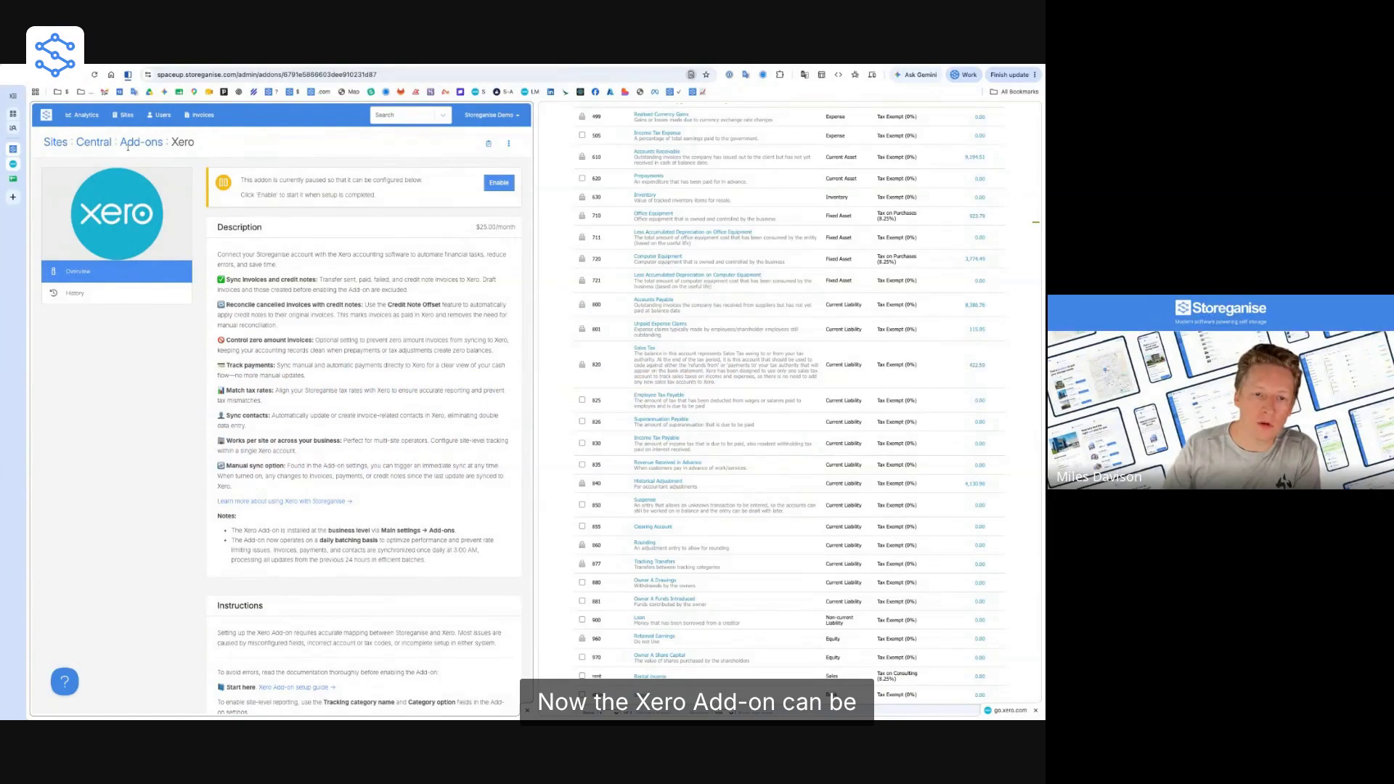
Return from the Xero add-on page to the Central site's list of add-ons
click(154, 151)
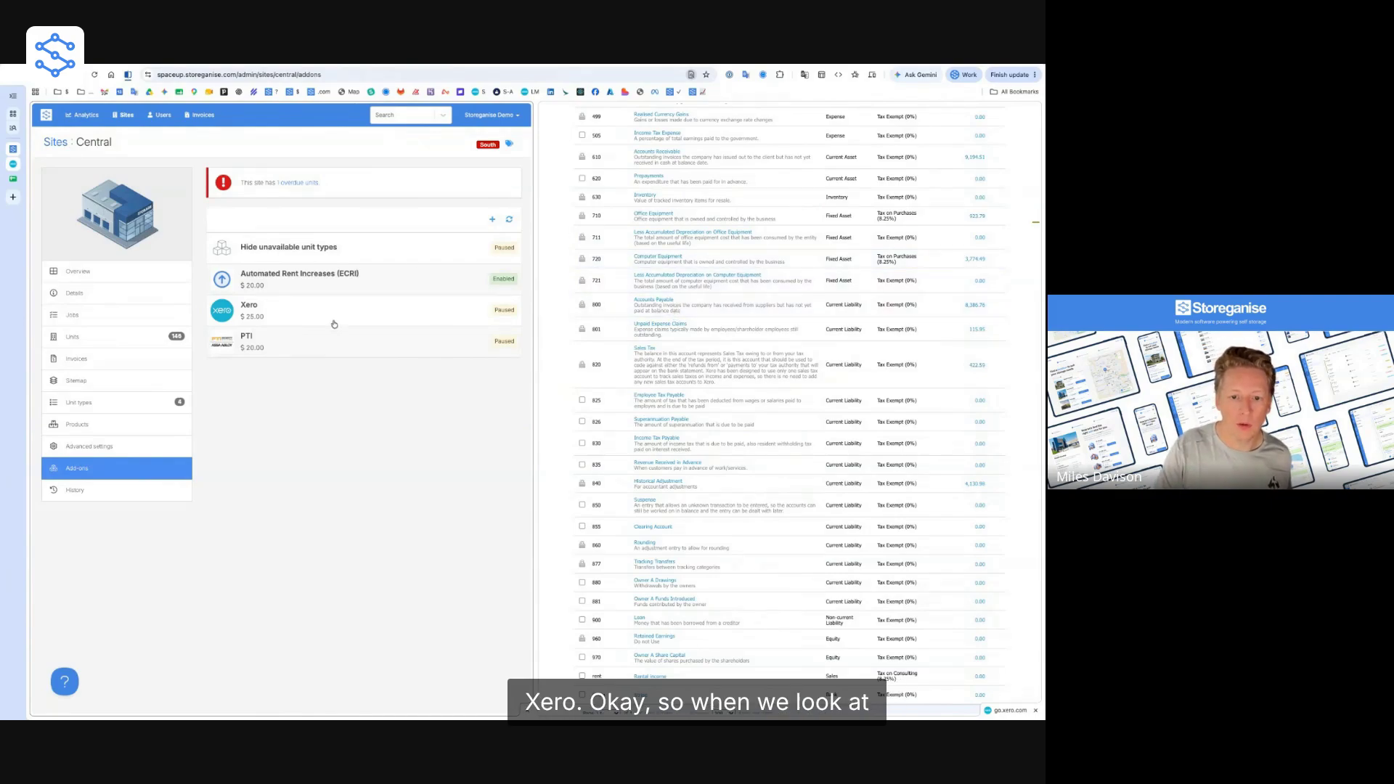
Open the Central site's Xero add-on and read its description, installation instructions and settings
click(357, 317)
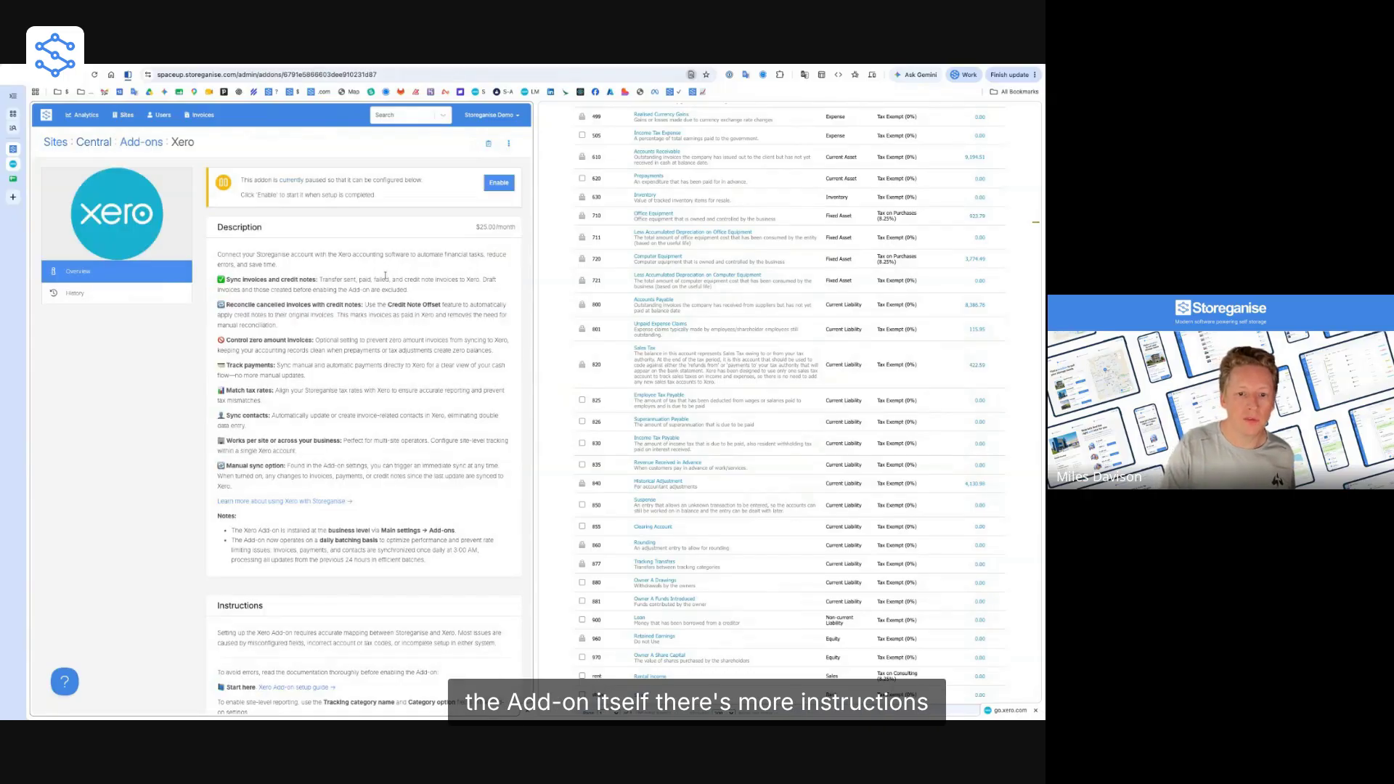
scroll(222, 211, down, 5)
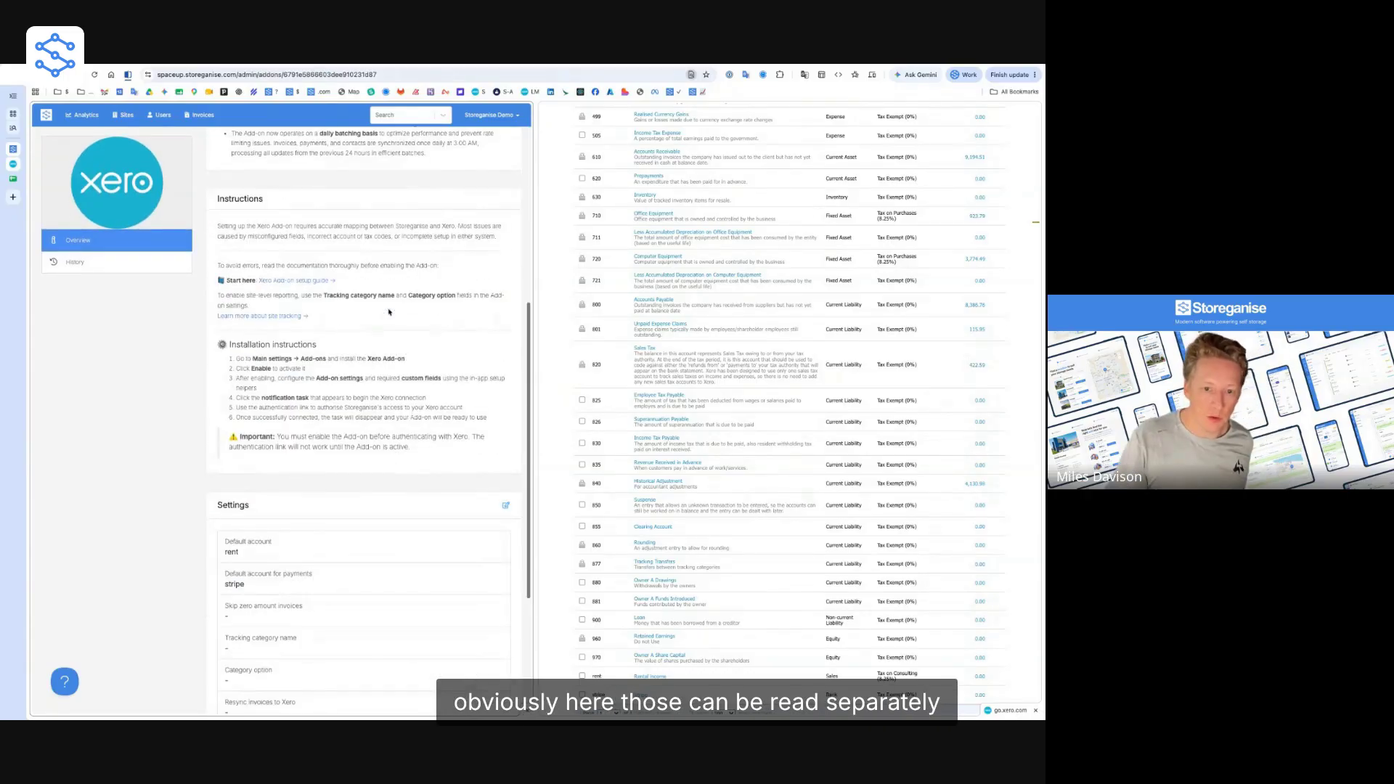
scroll(377, 283, down, 3)
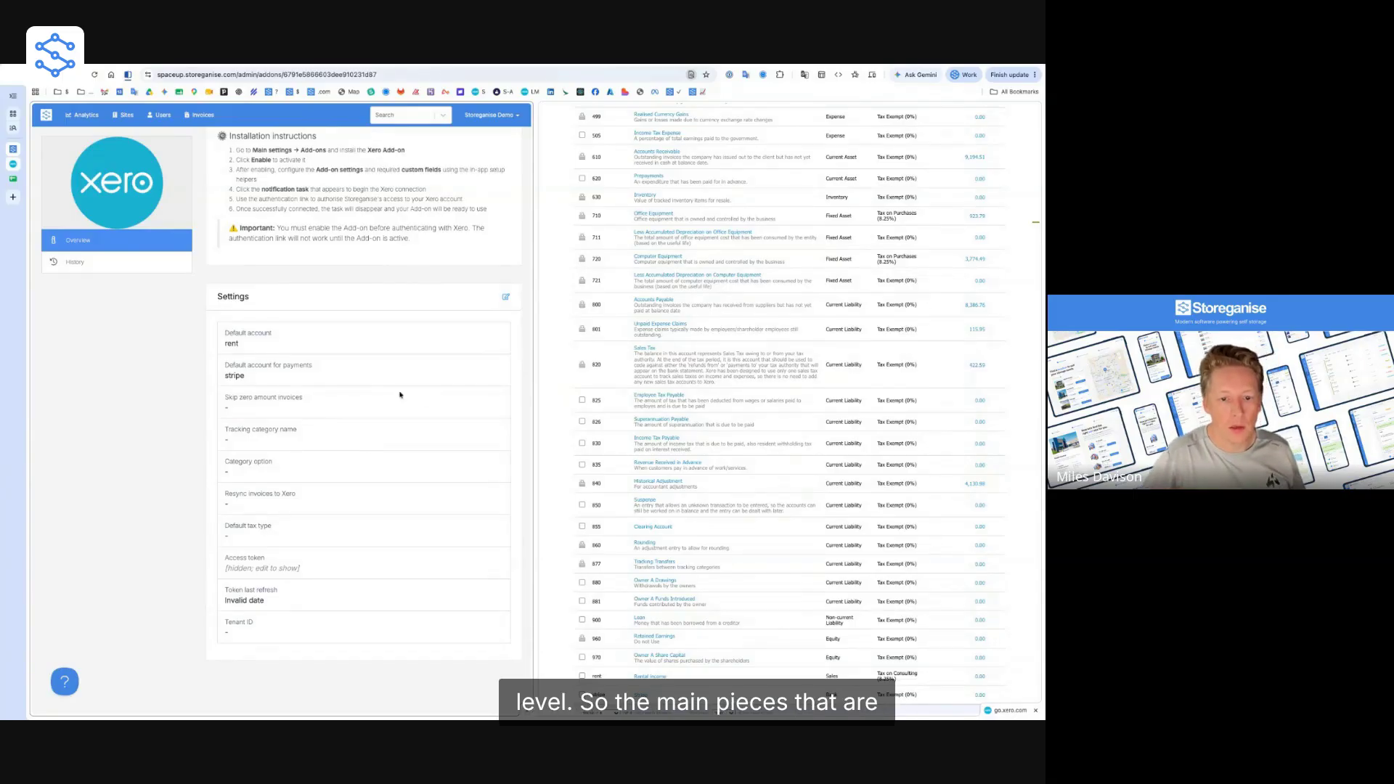
Open the Xero add-on settings for editing and examine the default account field and its fallback explanation
click(506, 297)
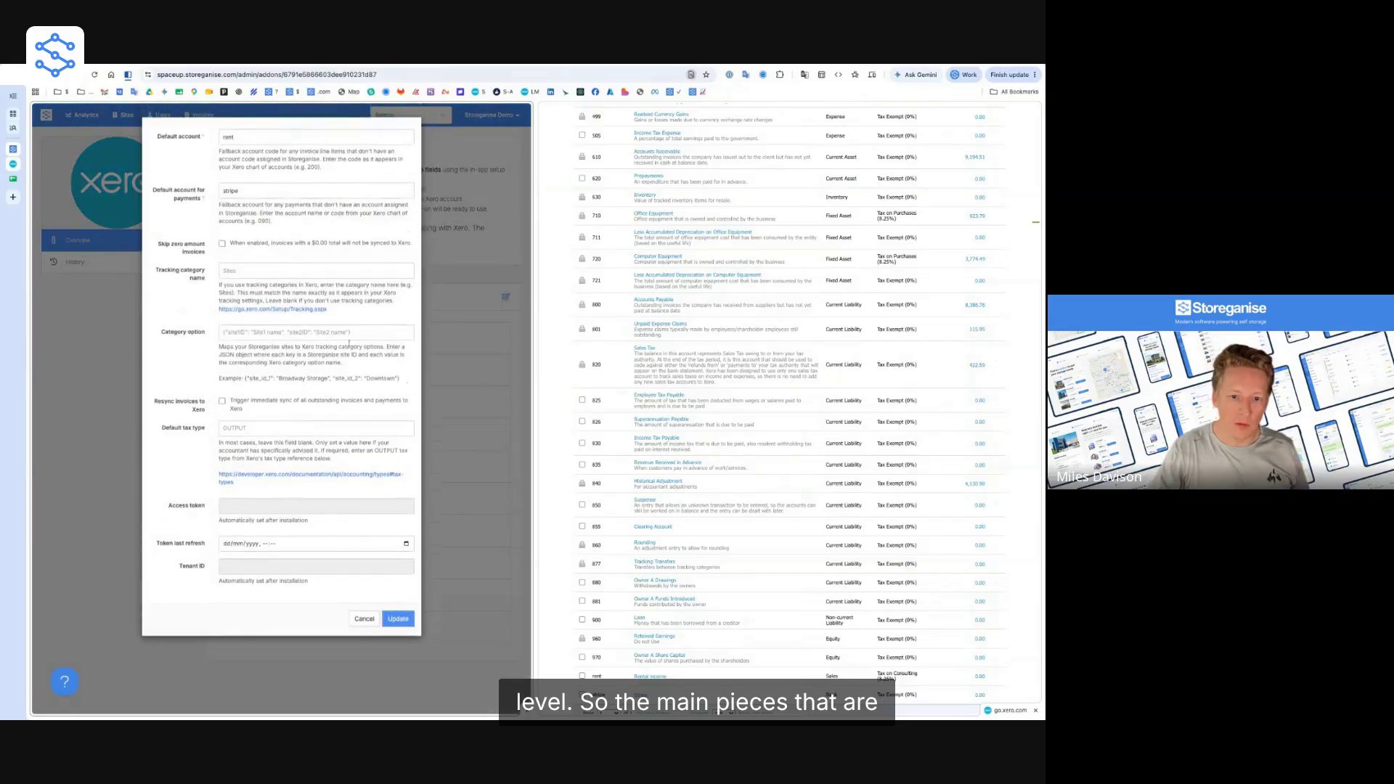
triple_click(150, 138)
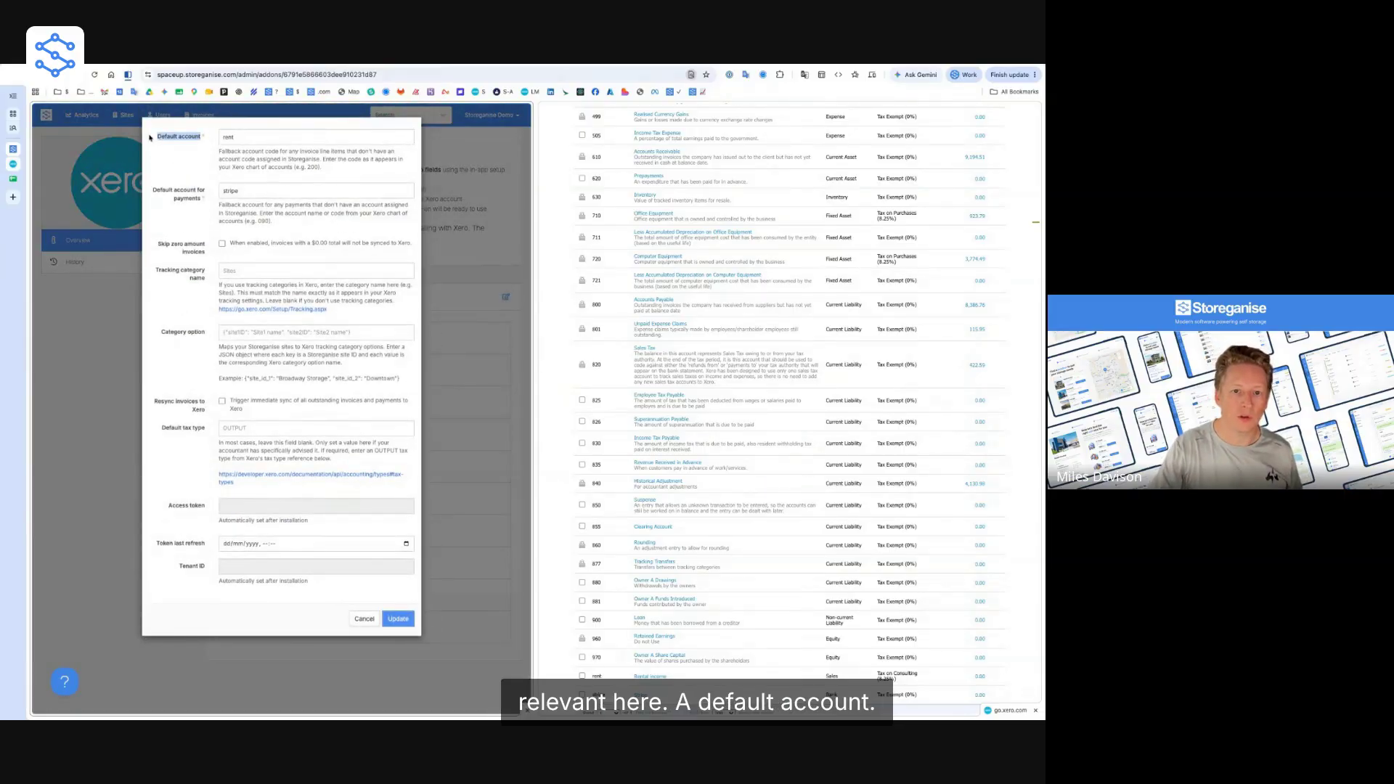
triple_click(347, 174)
click(220, 151)
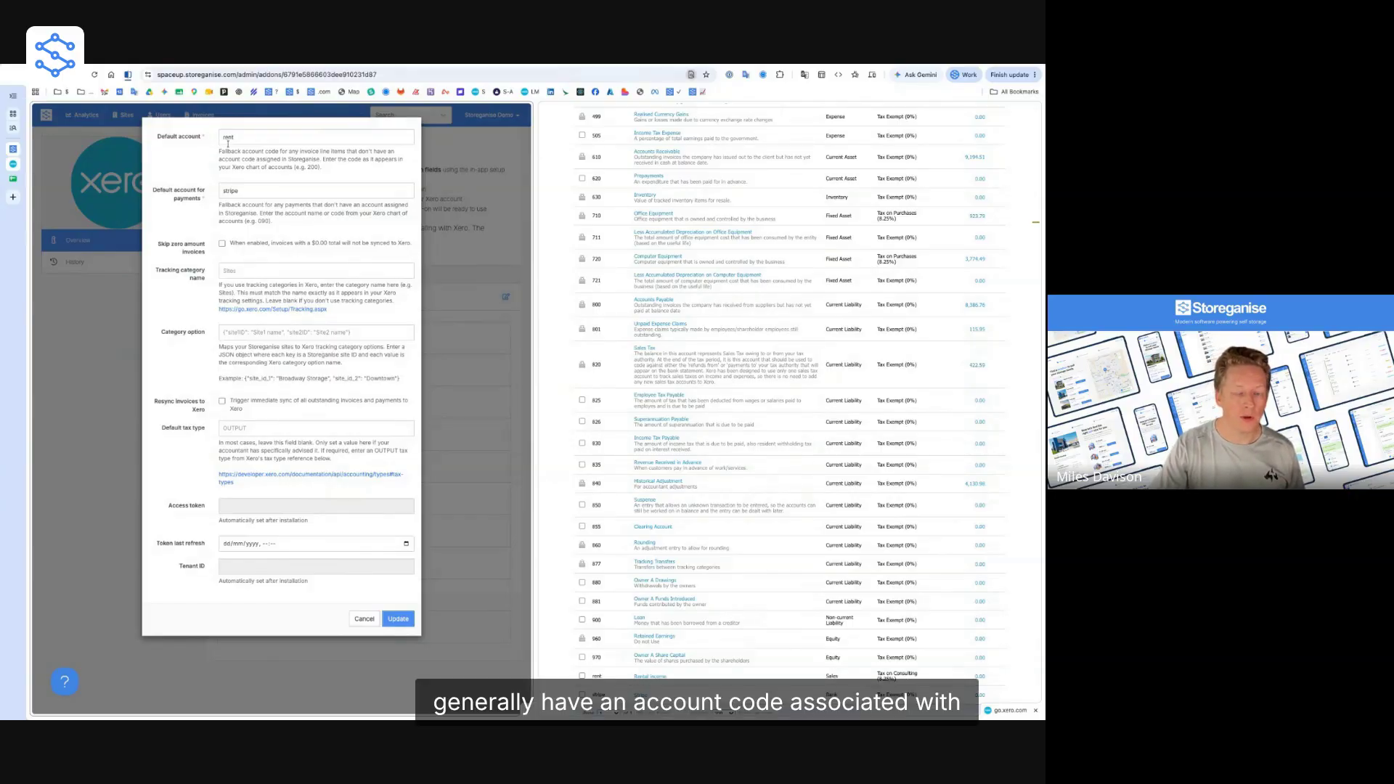
drag(338, 169, 216, 151)
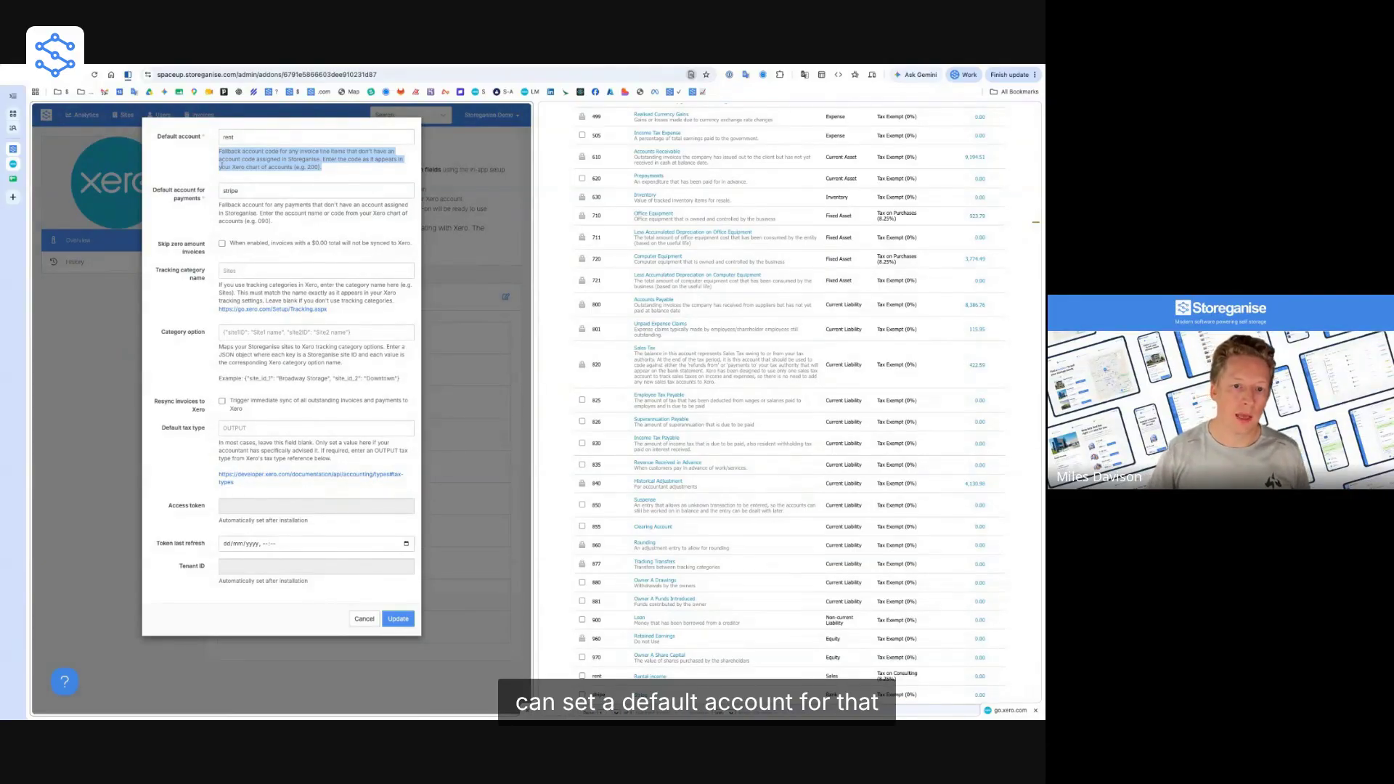
Set the add-on's default account for payments to mollie
drag(154, 190, 232, 194)
click(237, 193)
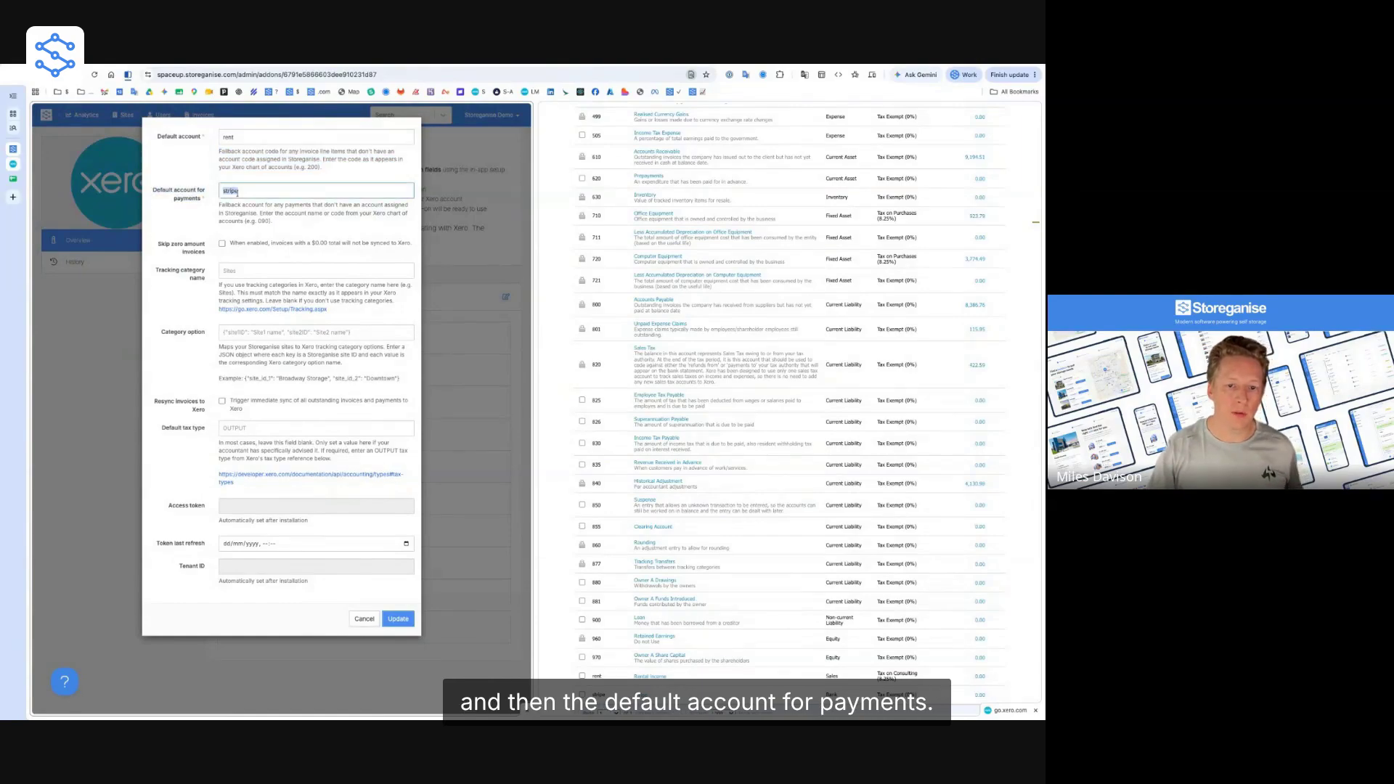
double_click(237, 193)
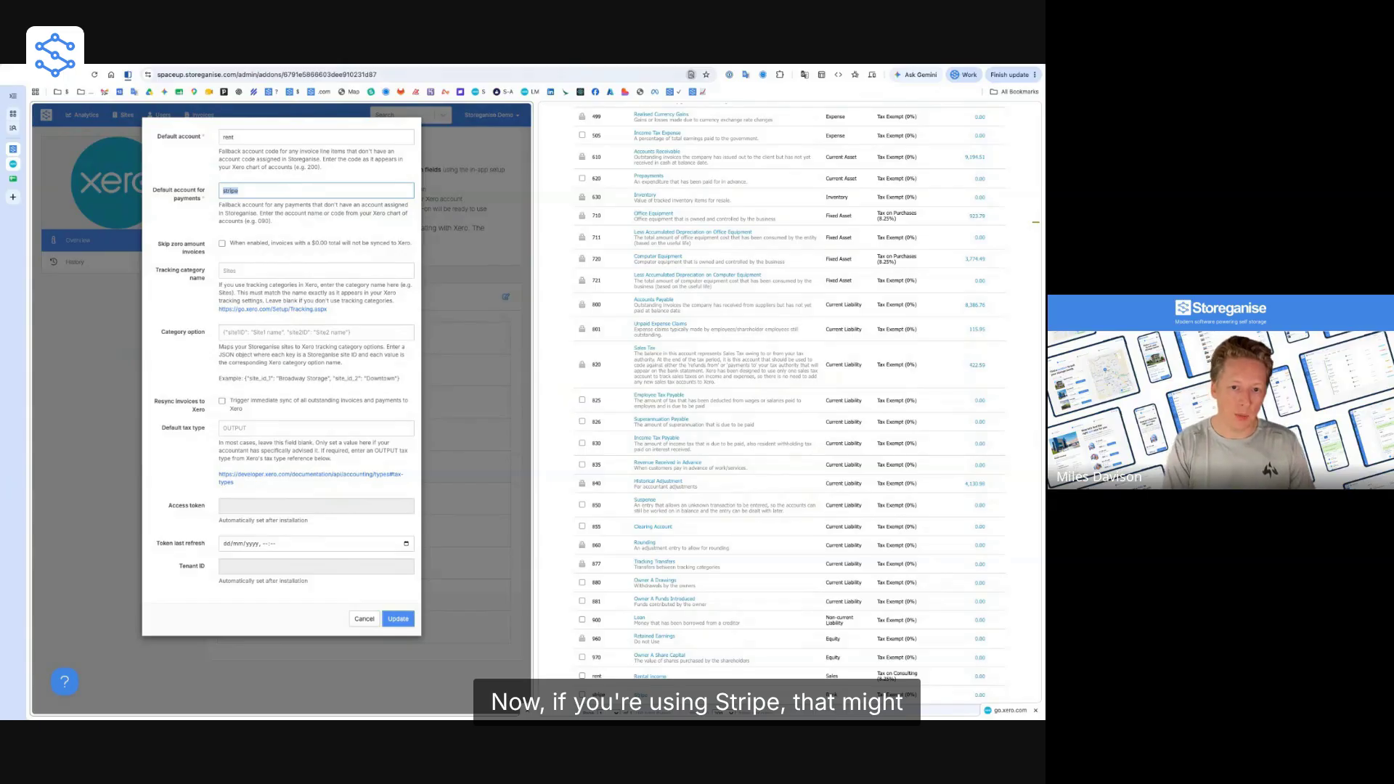
text(mollie)
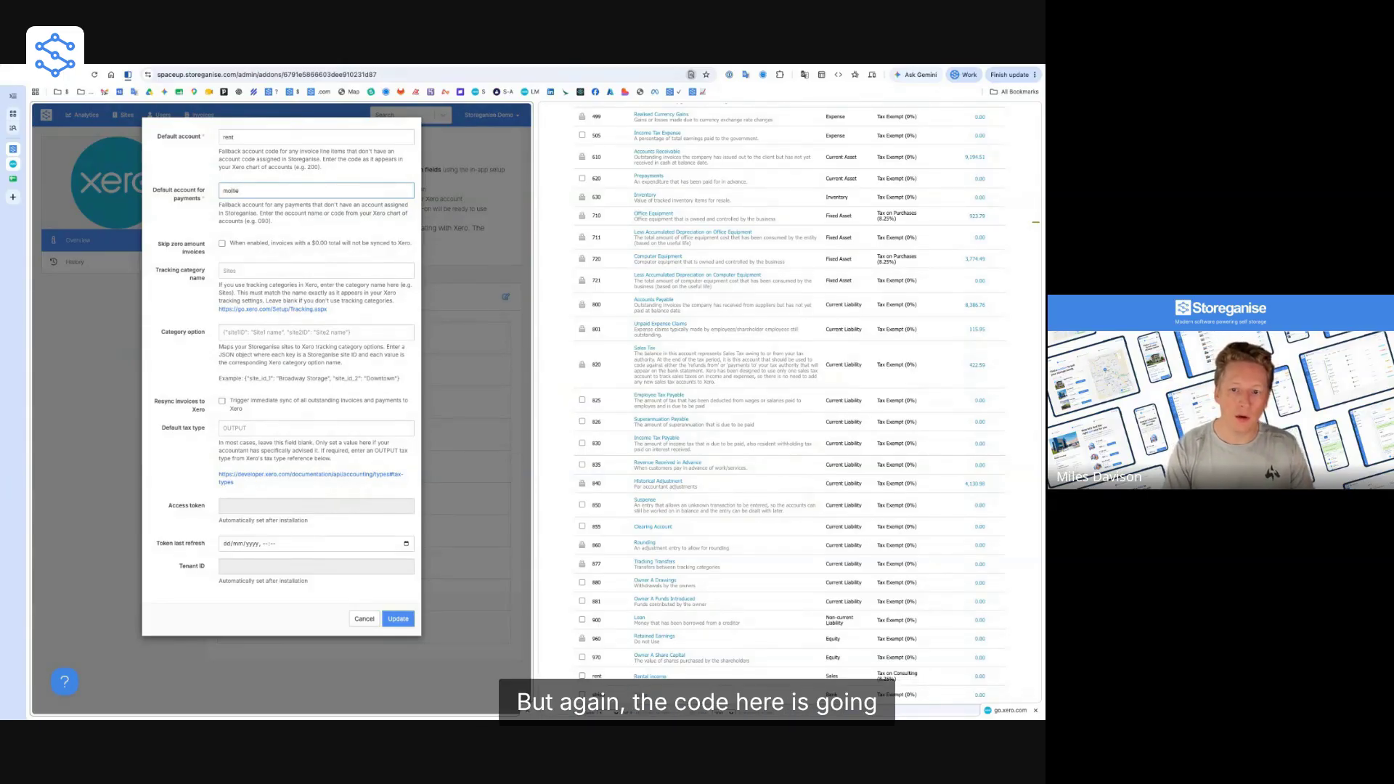
Open the Stripe bank account from the Xero chart of accounts and try an alphanumeric value as its code
scroll(696, 330, down, 1)
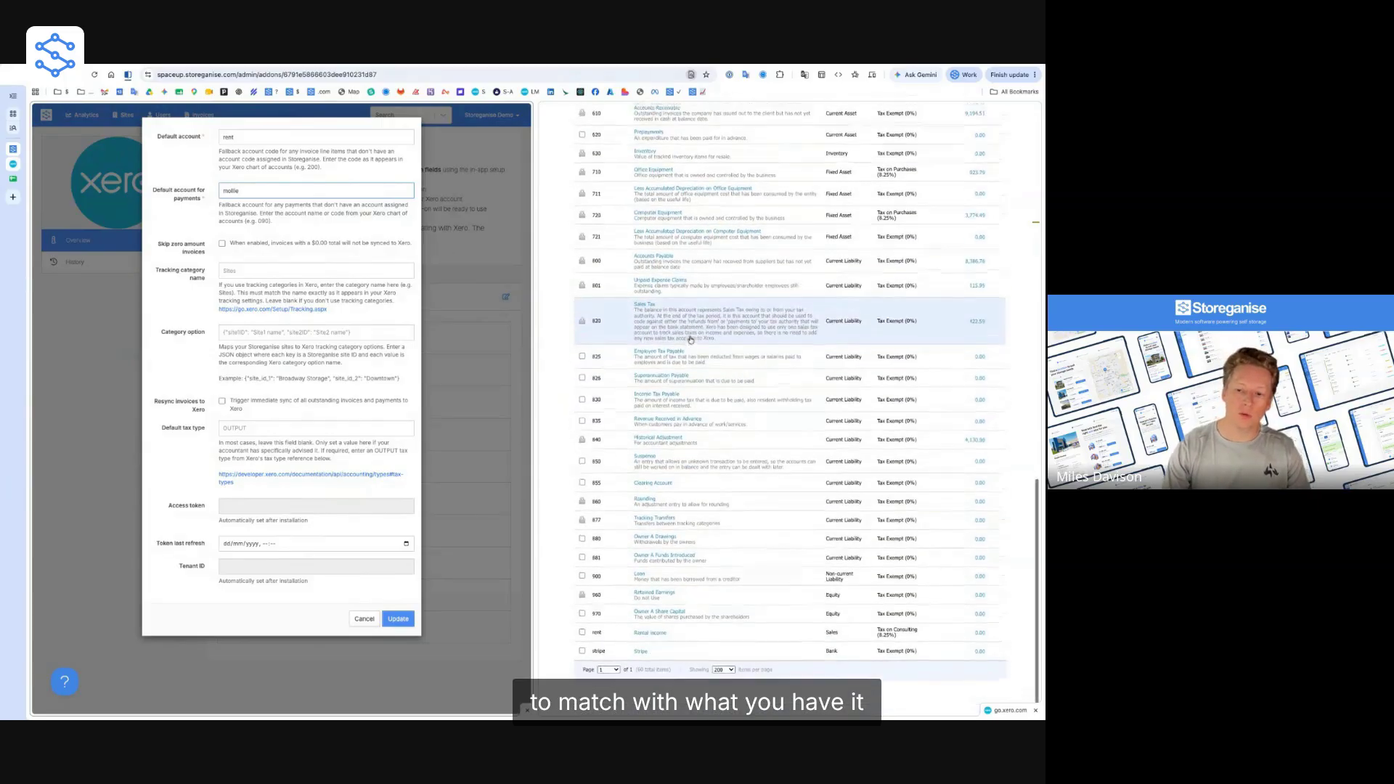
click(640, 655)
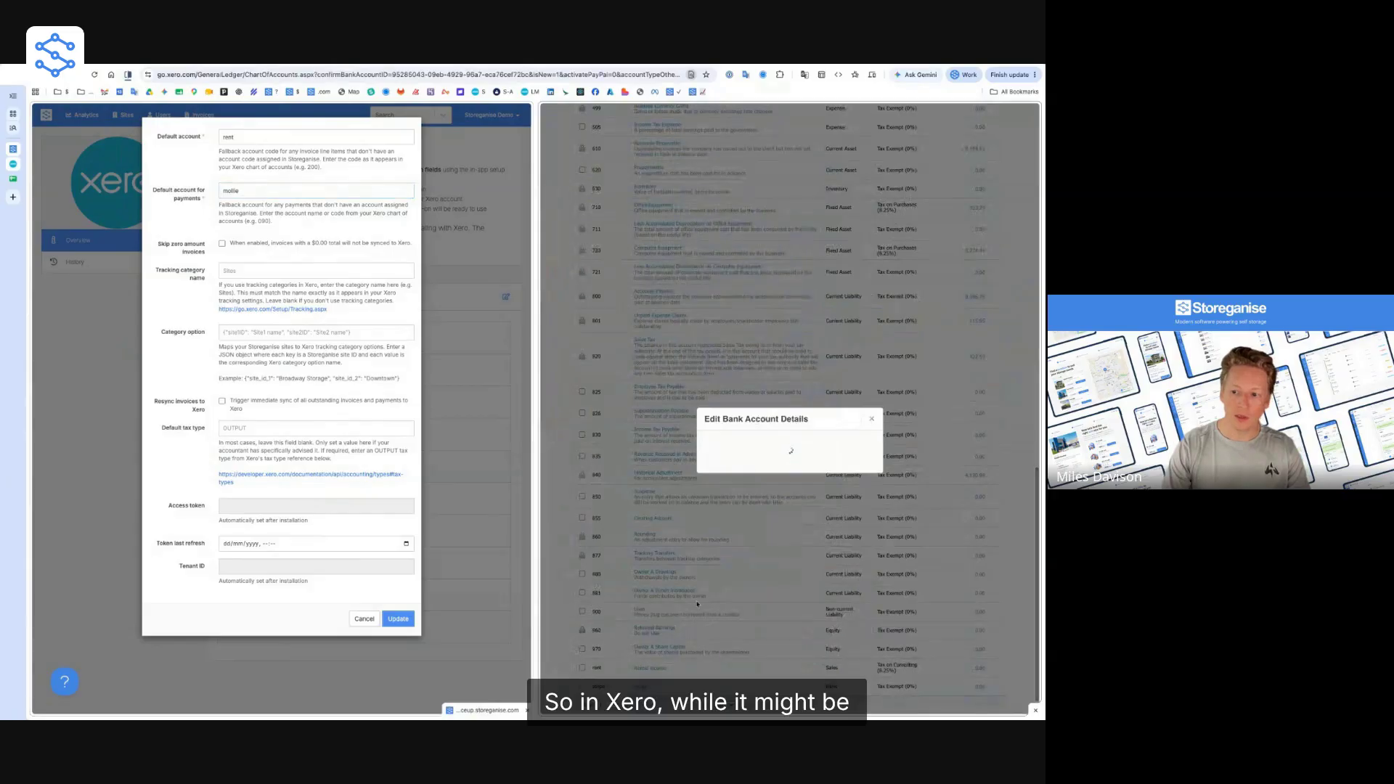
click(734, 429)
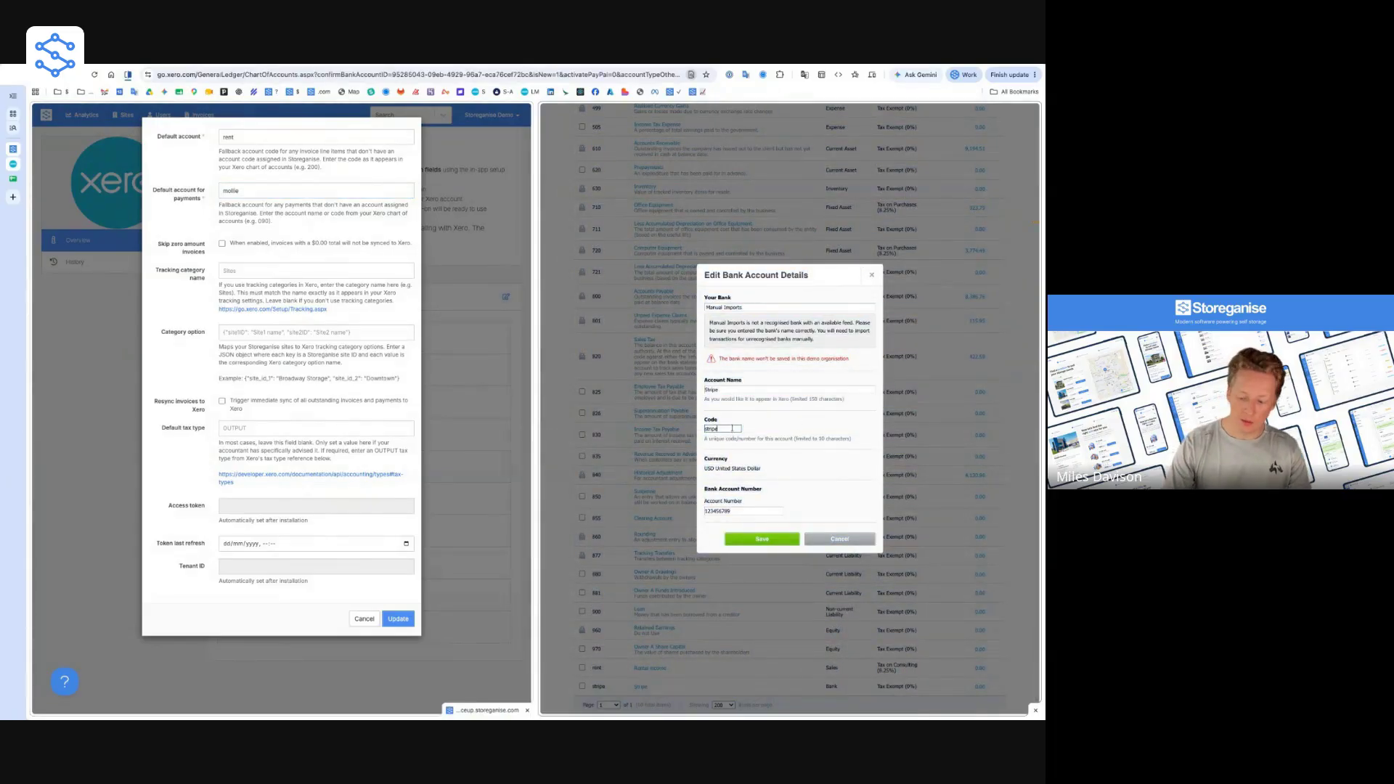
double_click(735, 429)
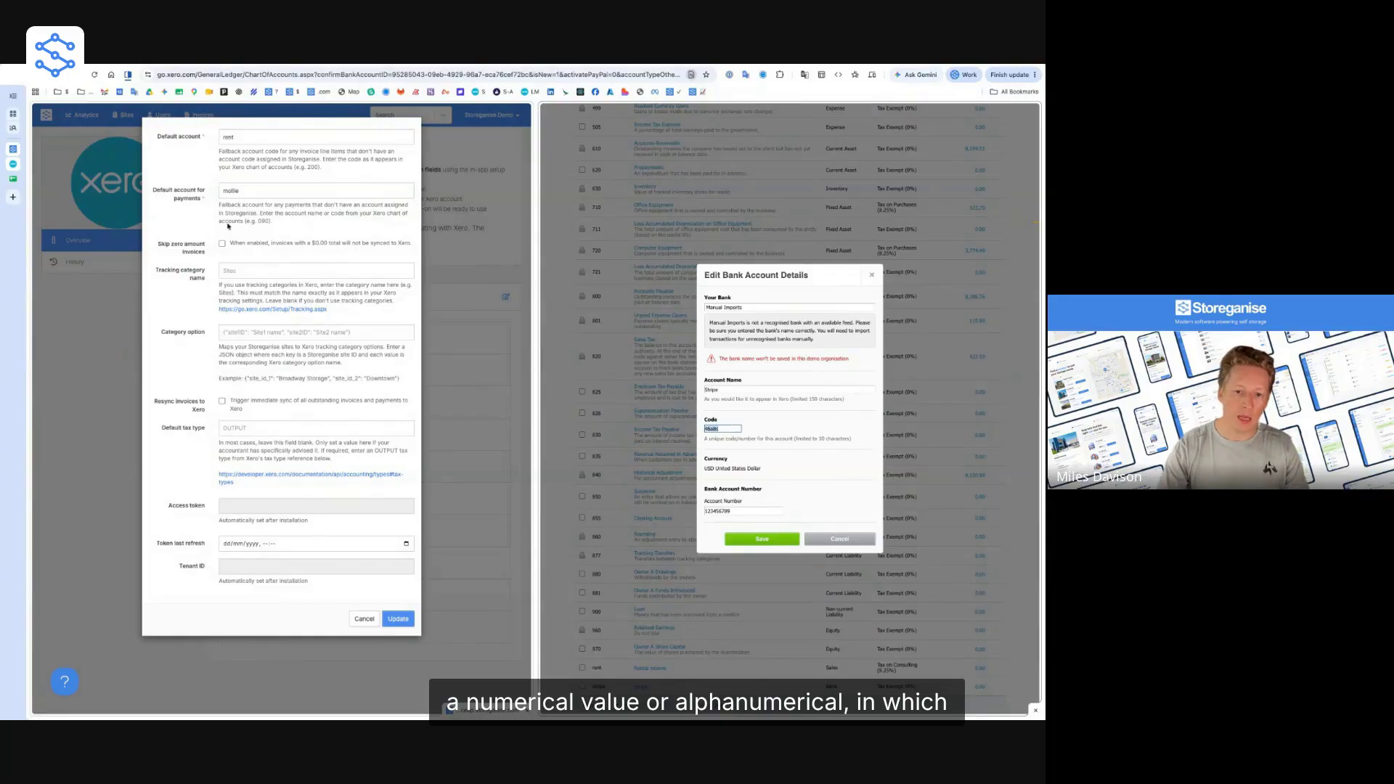
Try the same alphanumeric code as the add-on's default account for payments and undo the entry
triple_click(268, 191)
text(46a8s)
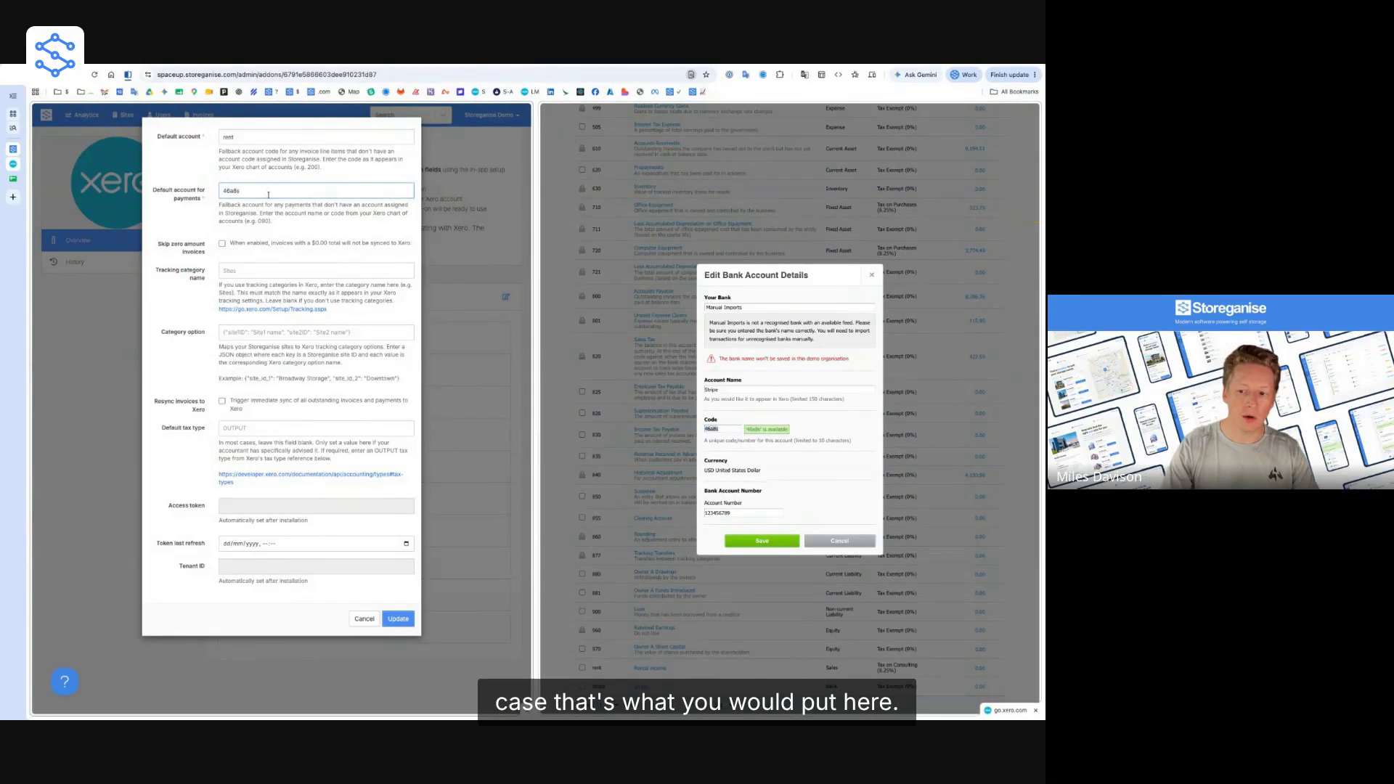
key(ctrl+z)
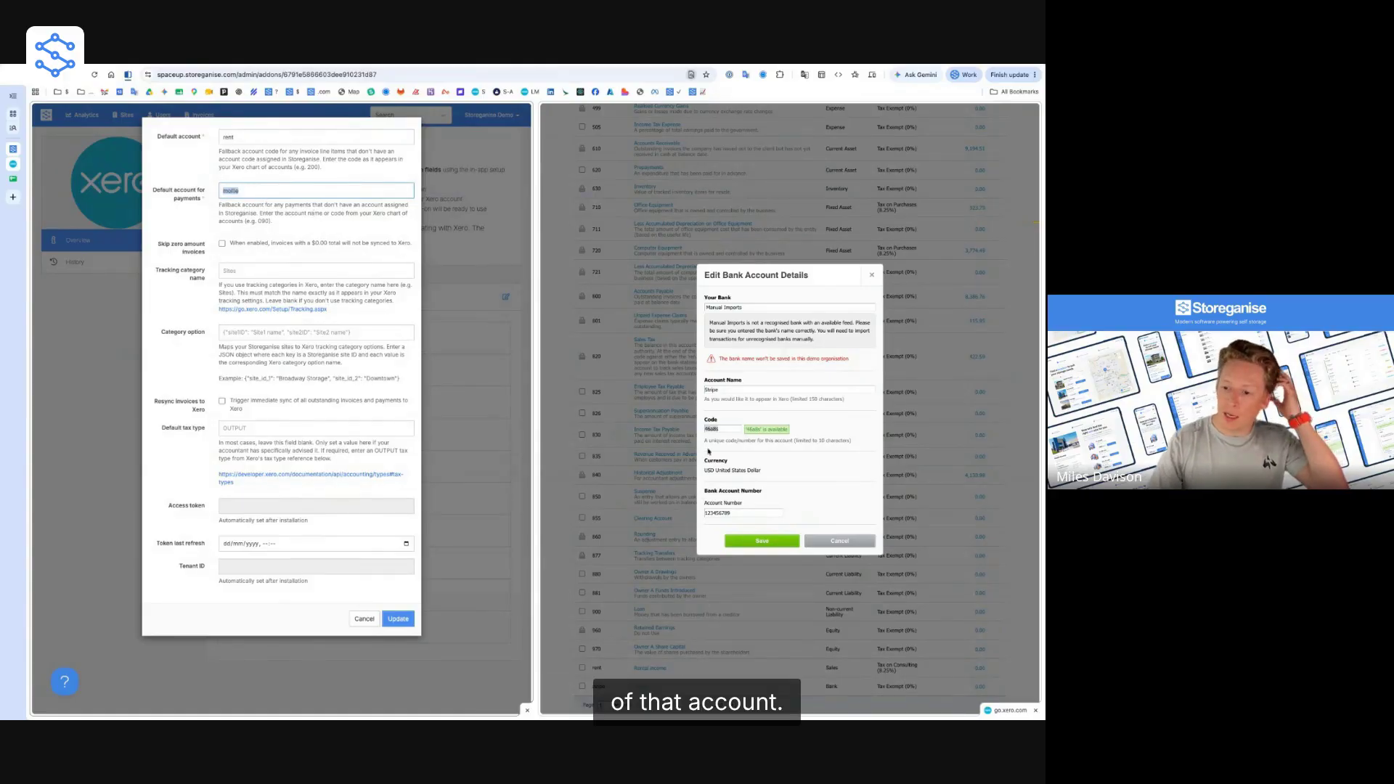
Close the Stripe bank account details in Xero and leave the add-on settings without updating them
click(762, 541)
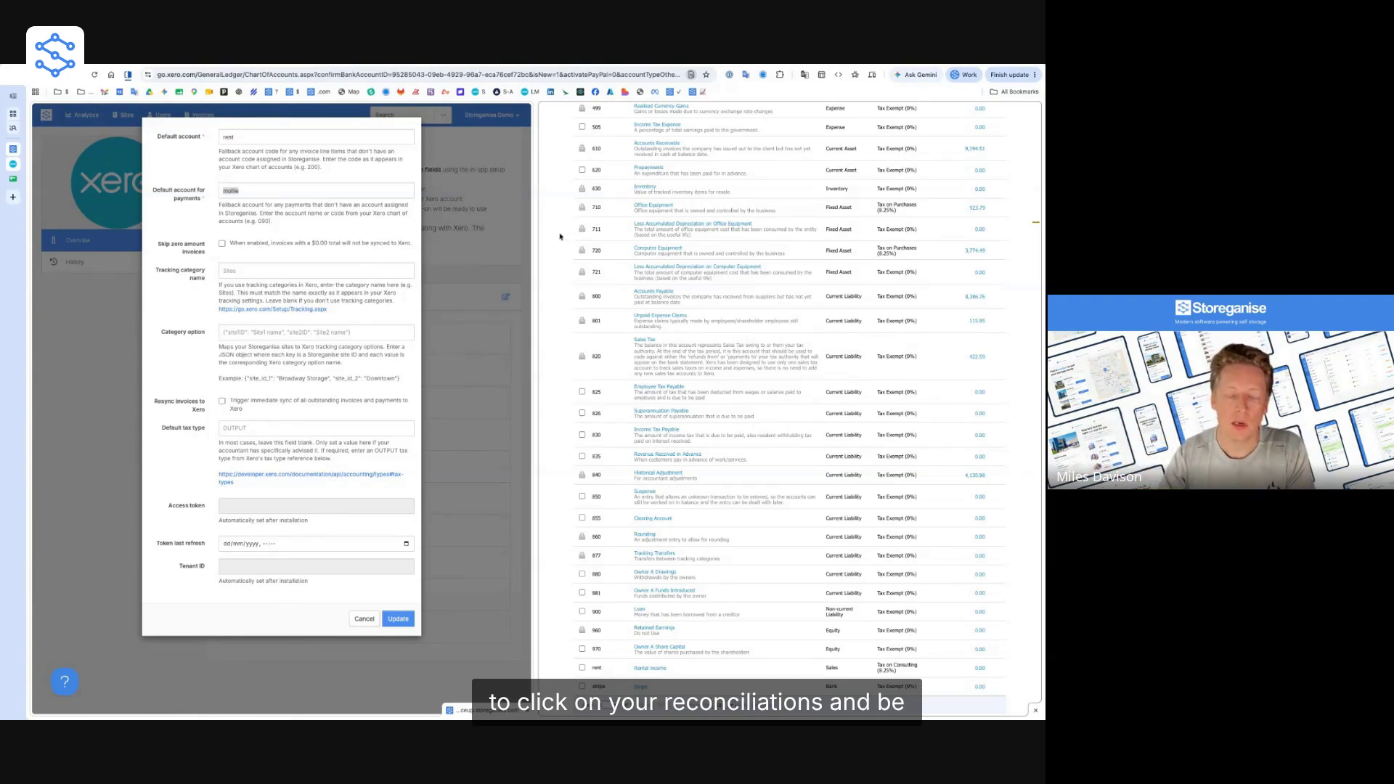
scroll(560, 236, up, 15)
scroll(562, 236, up, 1)
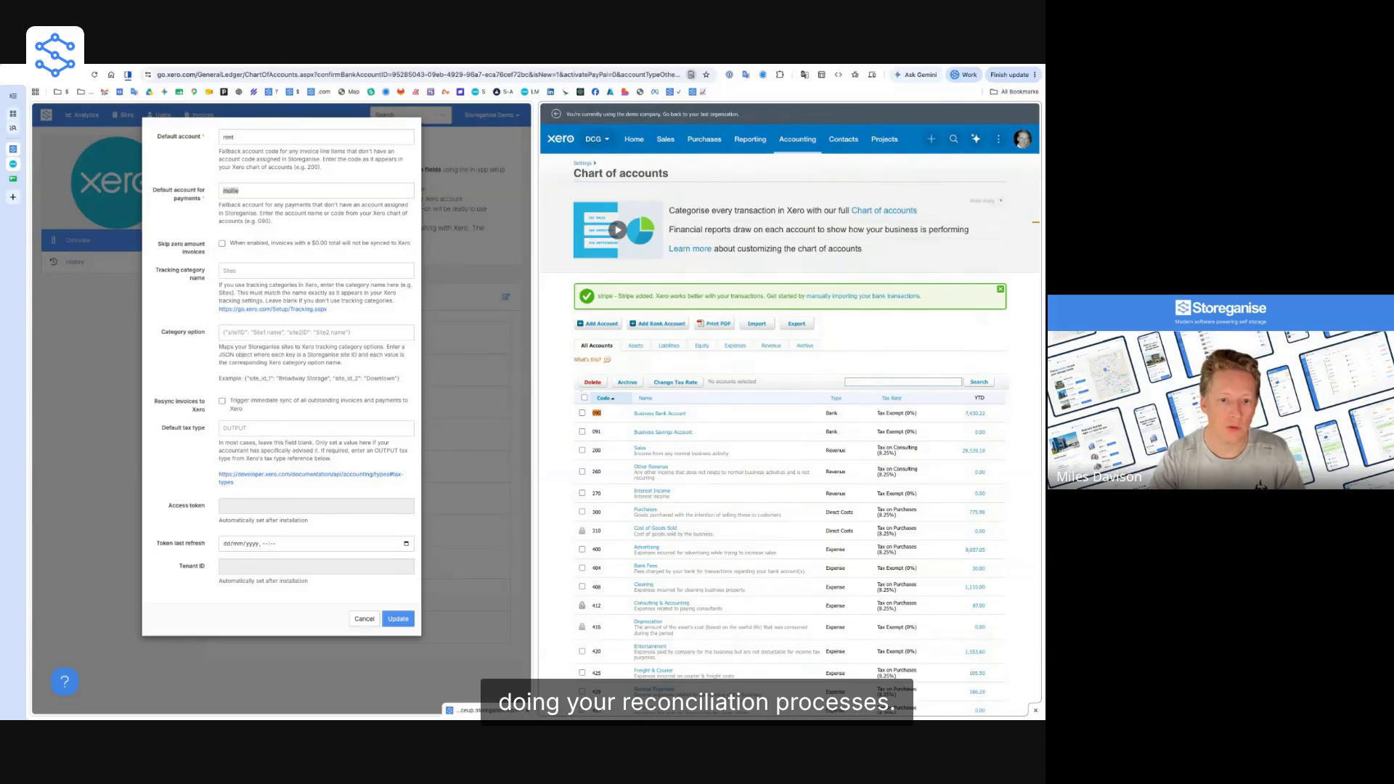
click(163, 188)
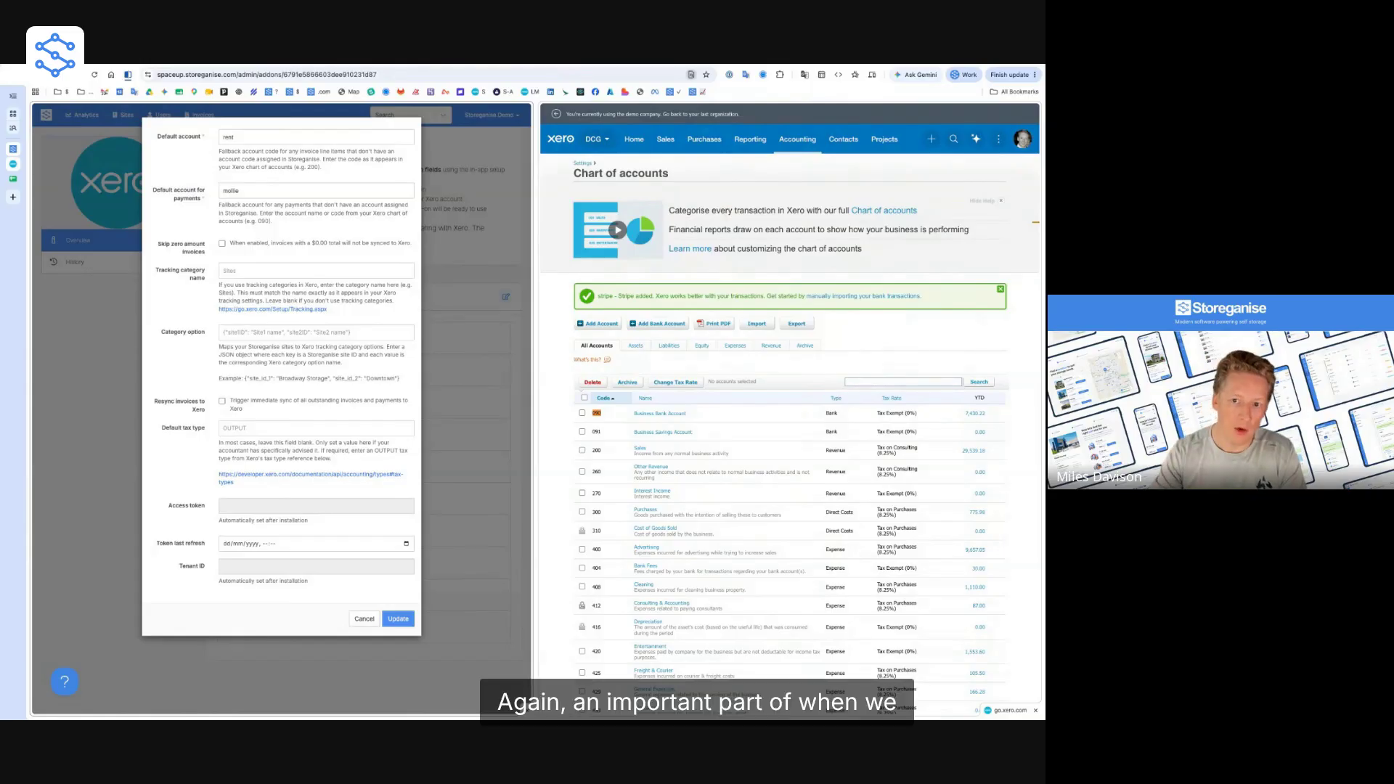
click(461, 195)
Open the prepay accounting code in the main accounting settings, check its code field, and close it without saving
click(492, 115)
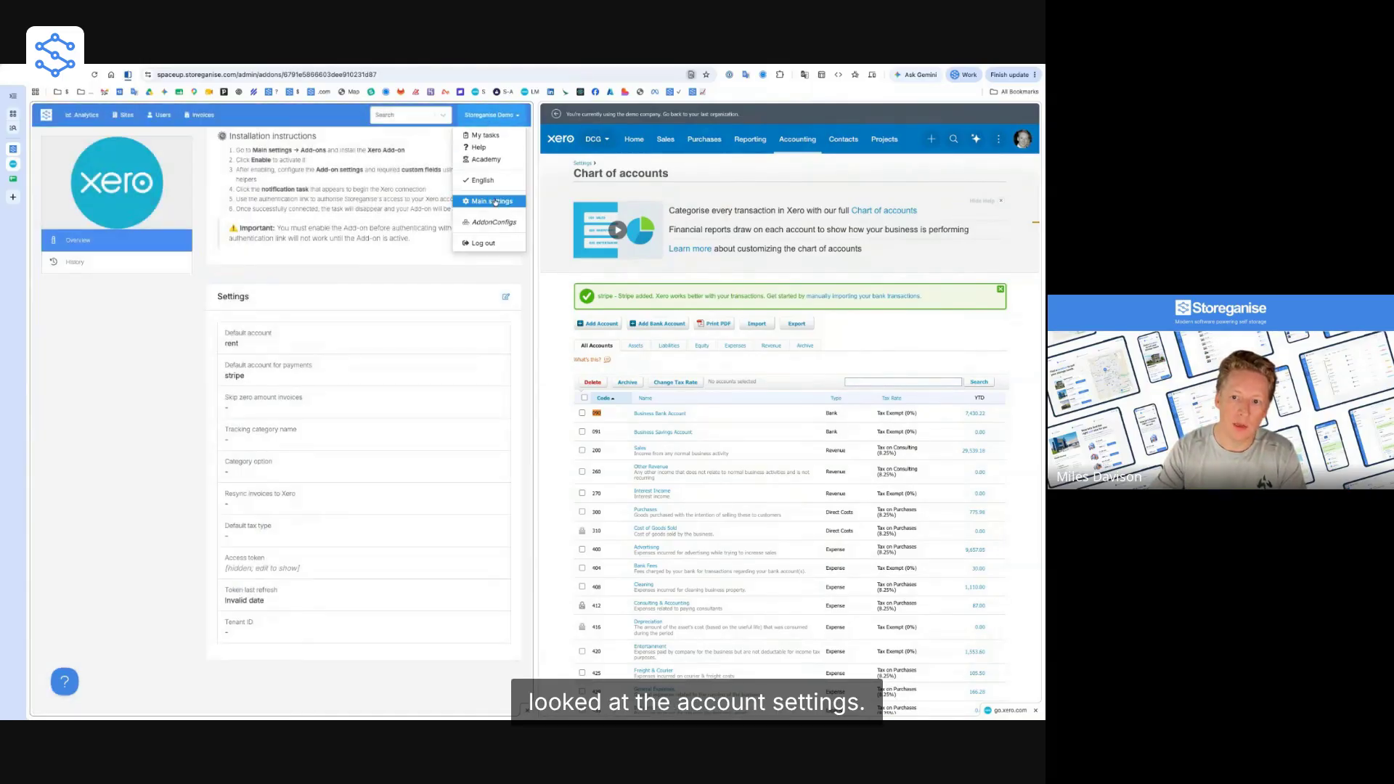
click(490, 201)
click(130, 342)
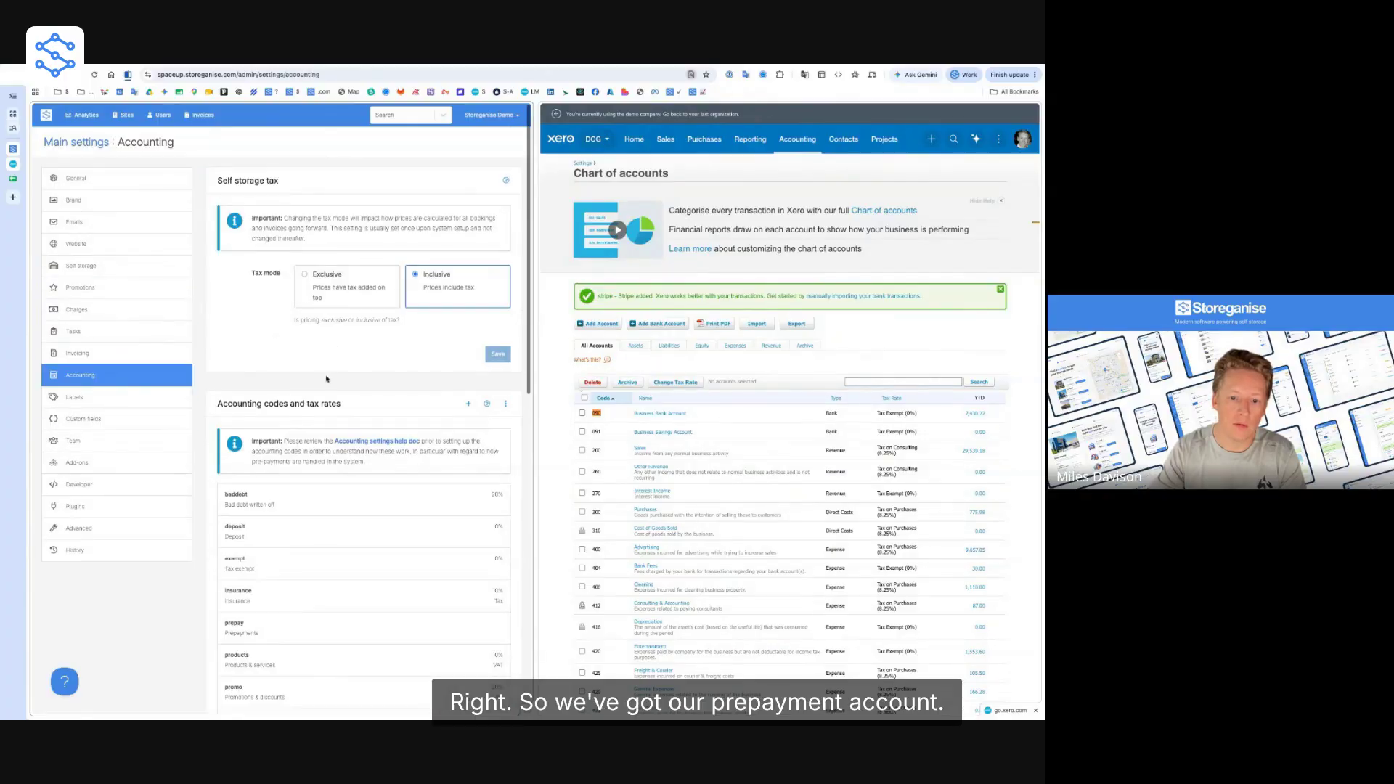
scroll(298, 609, down, 1)
click(253, 566)
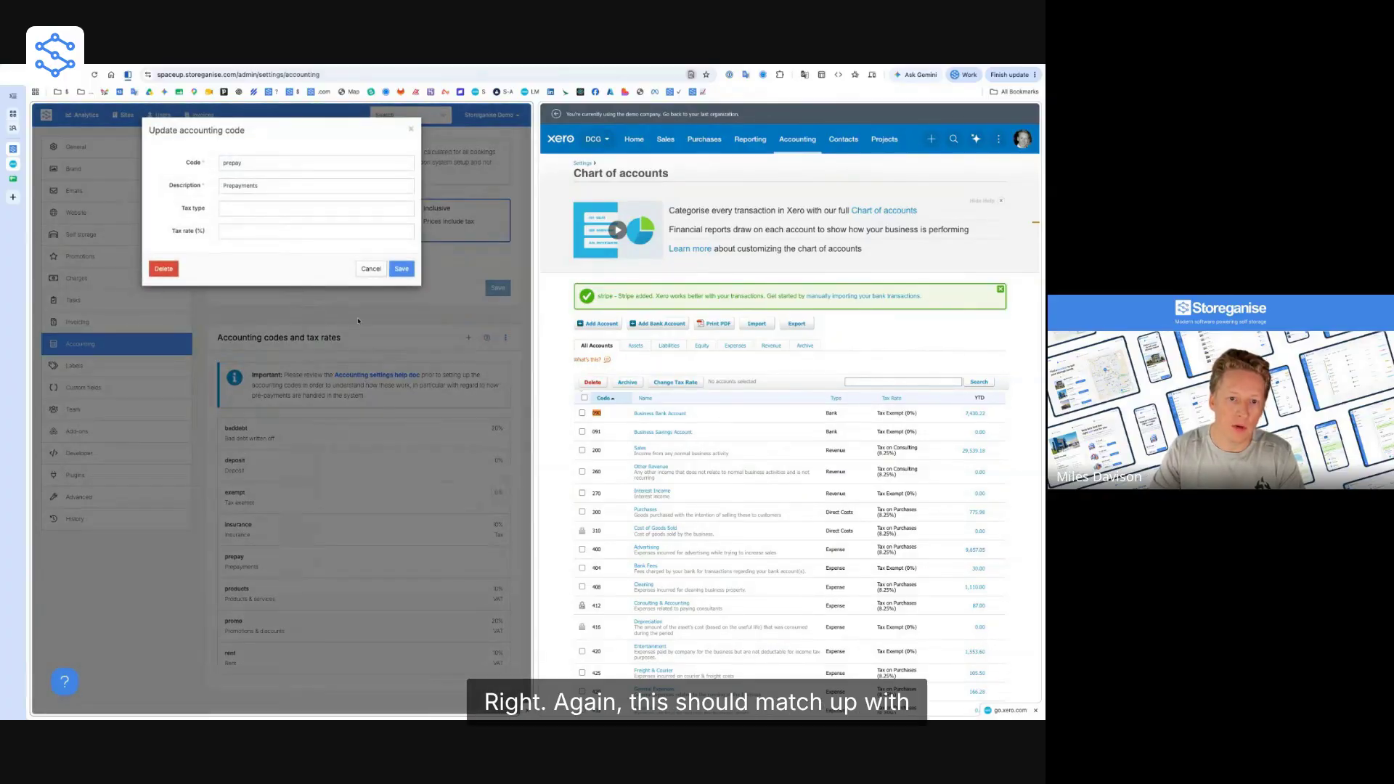
click(204, 169)
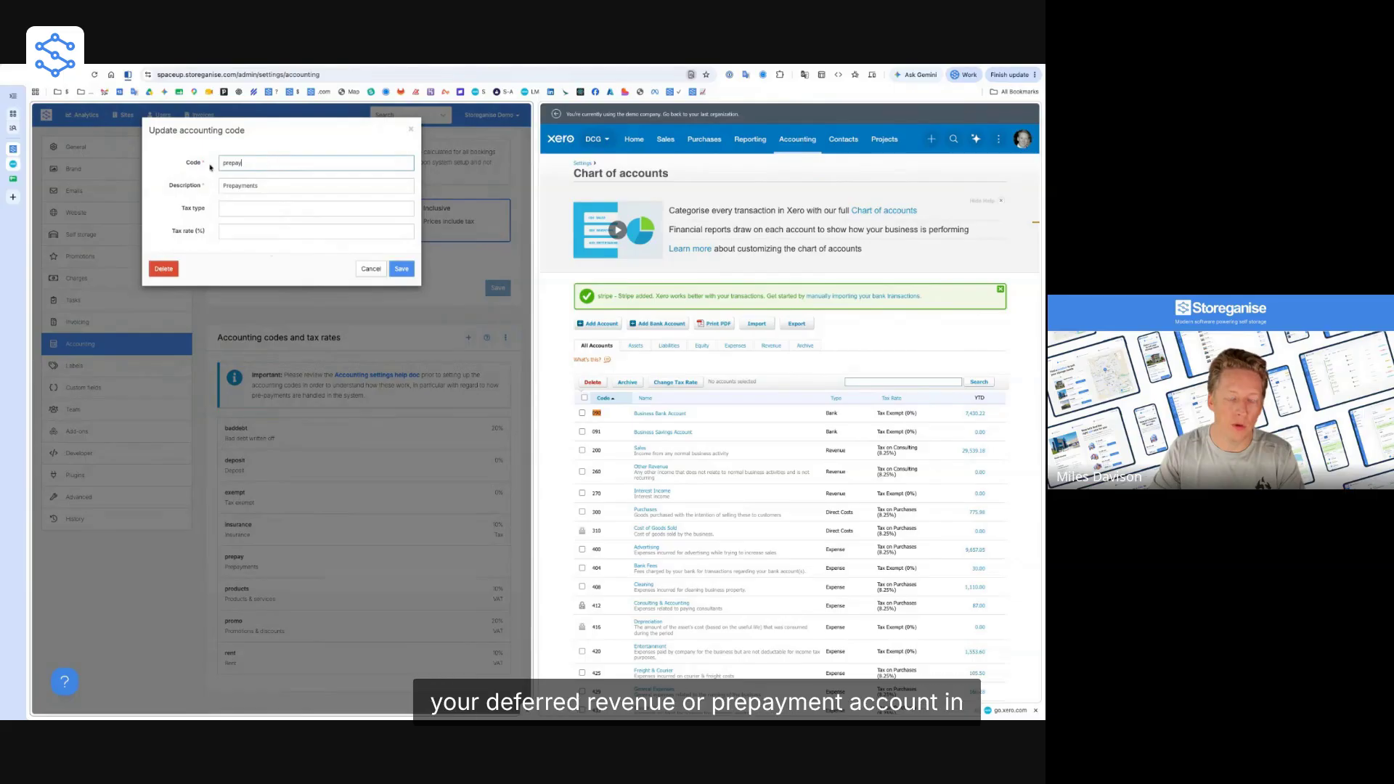
key(ctrl+a)
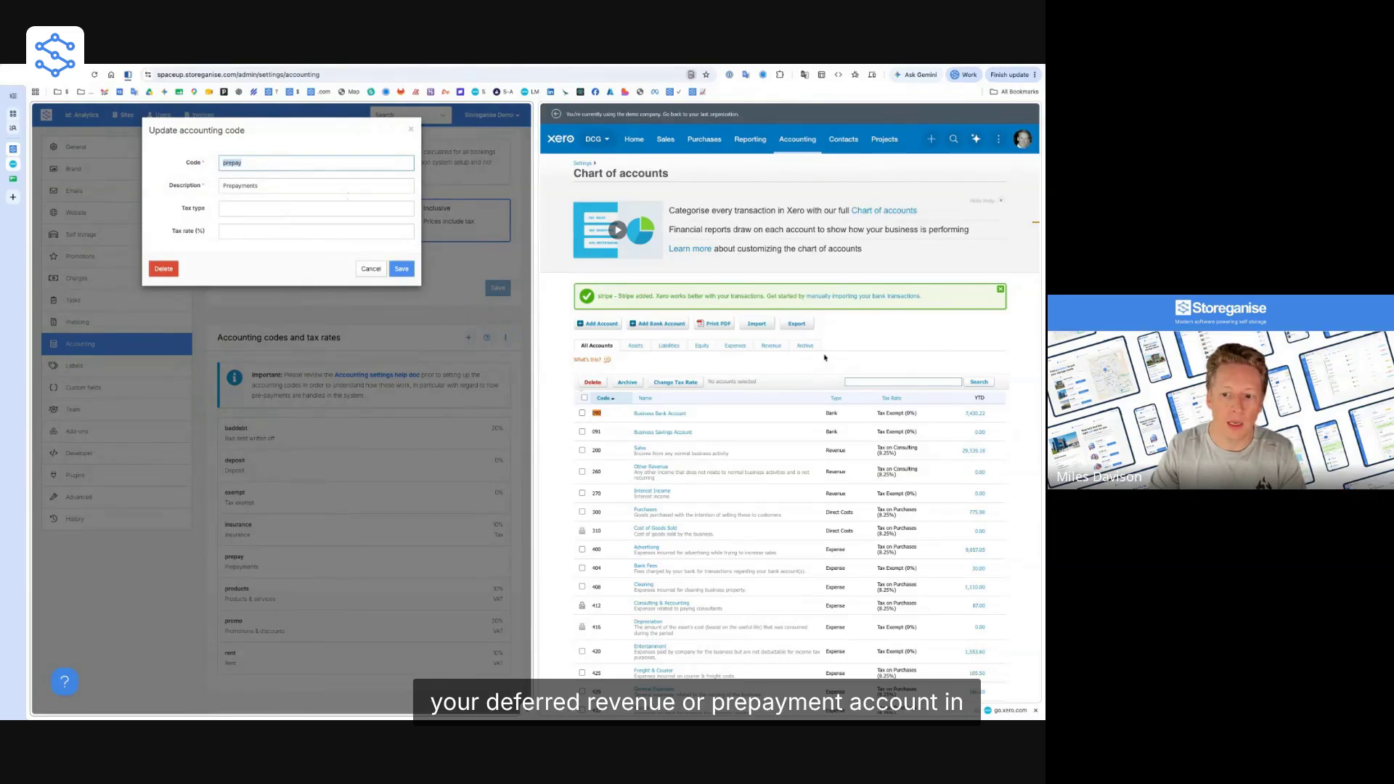
click(369, 270)
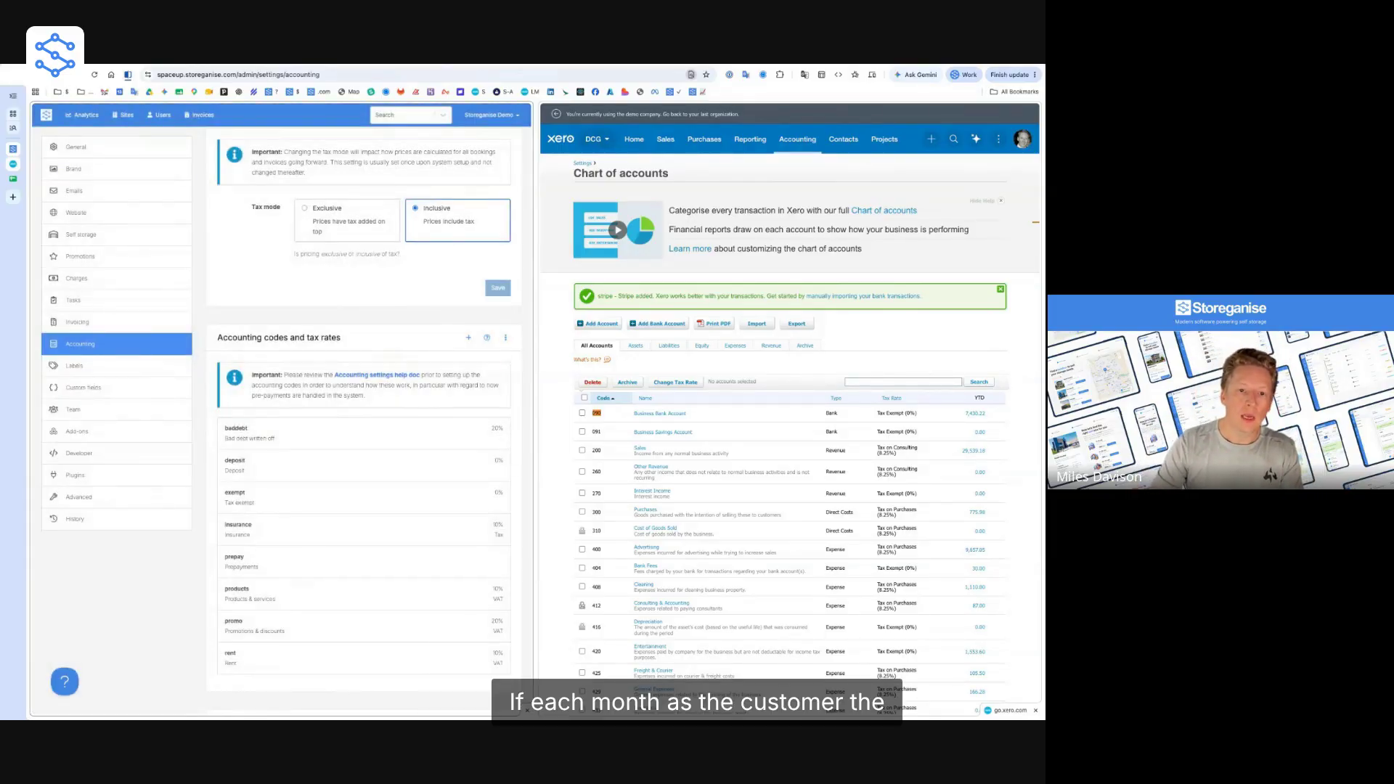
Return to the Xero add-on page and review its tracking category name and category option settings
click(61, 75)
click(61, 75)
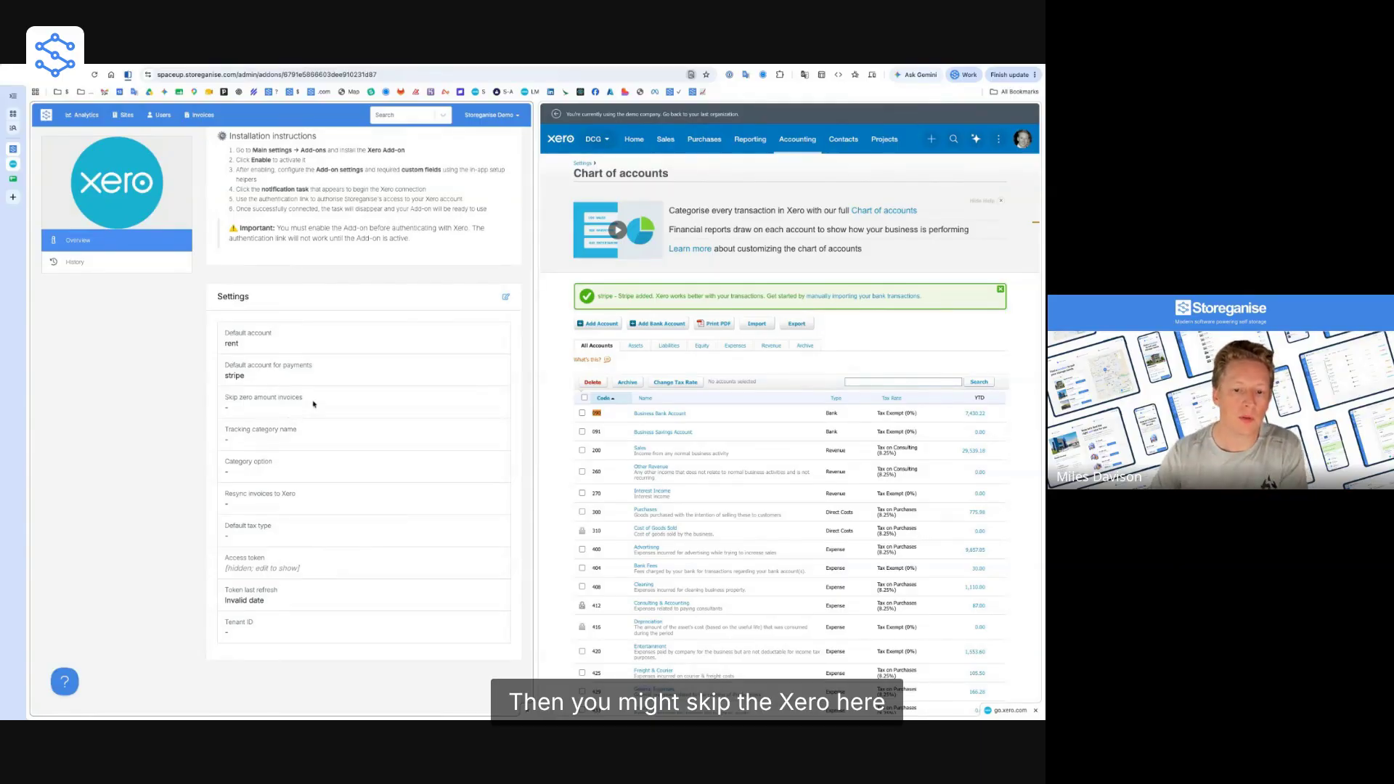
drag(215, 428, 228, 473)
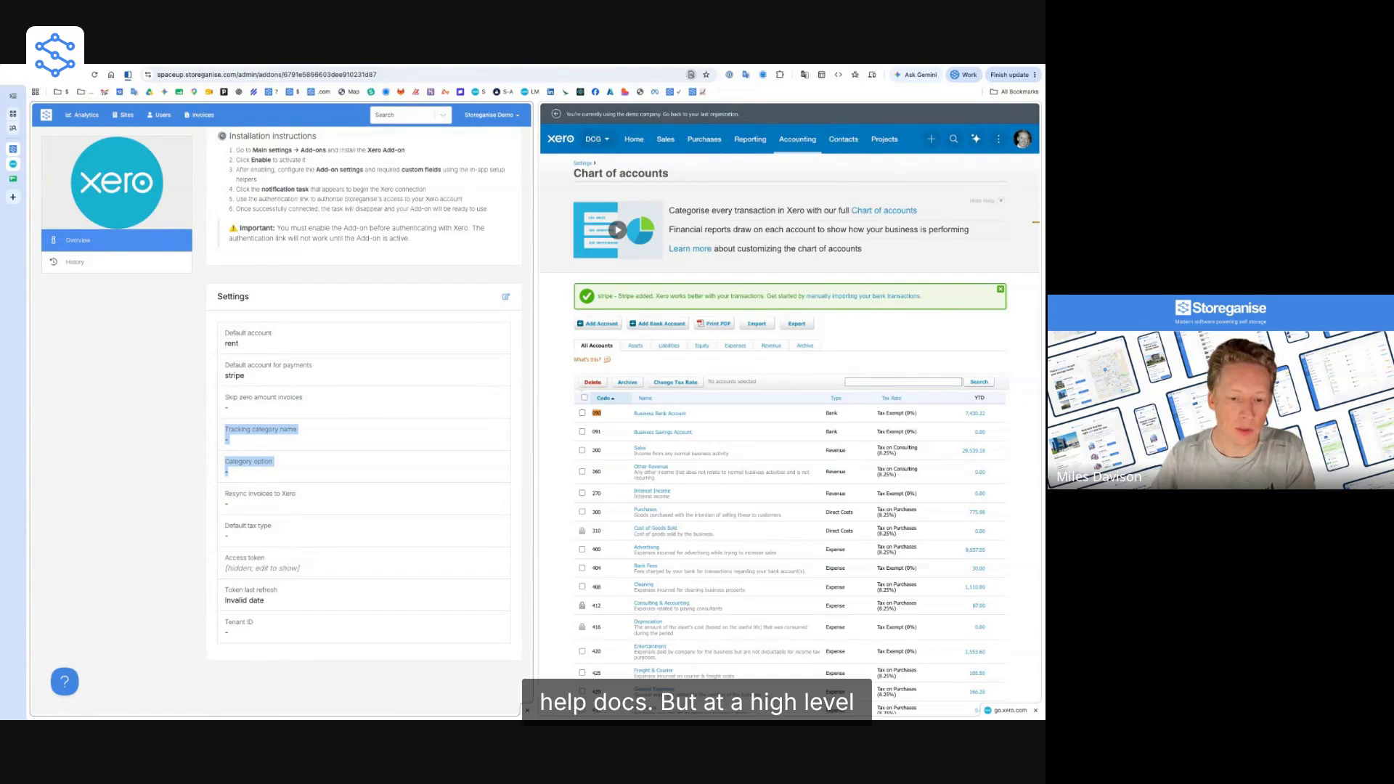
click(276, 445)
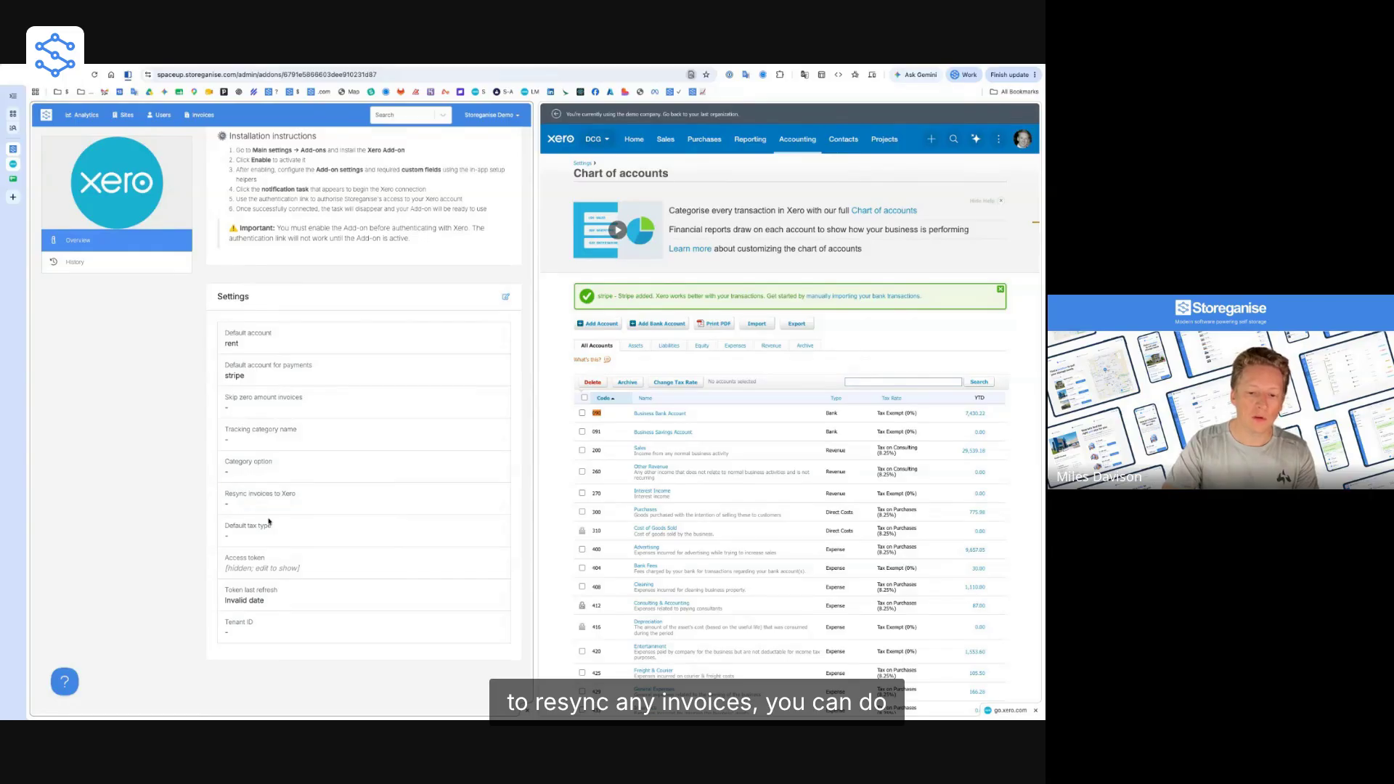
Enable the immediate resync of all outstanding invoices and payments to Xero in the add-on settings
click(506, 296)
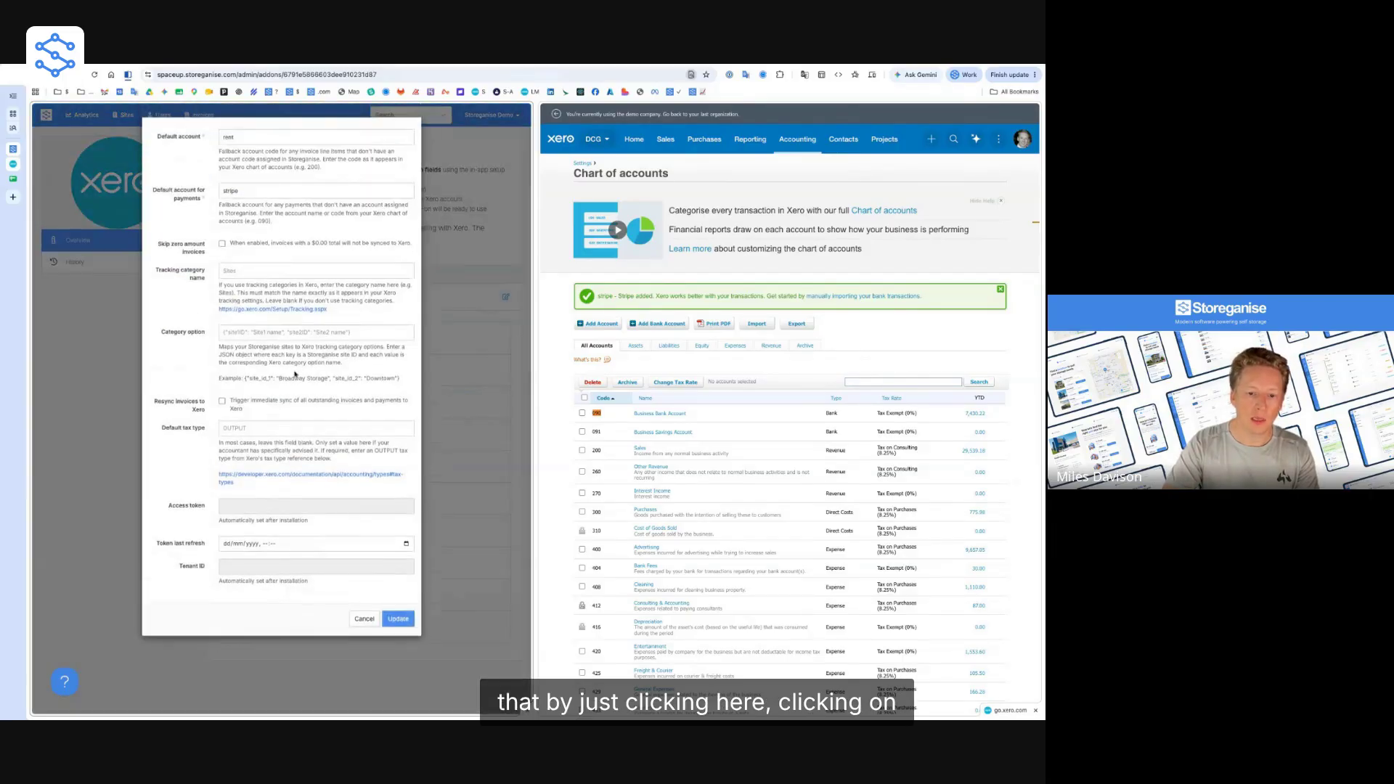
click(222, 401)
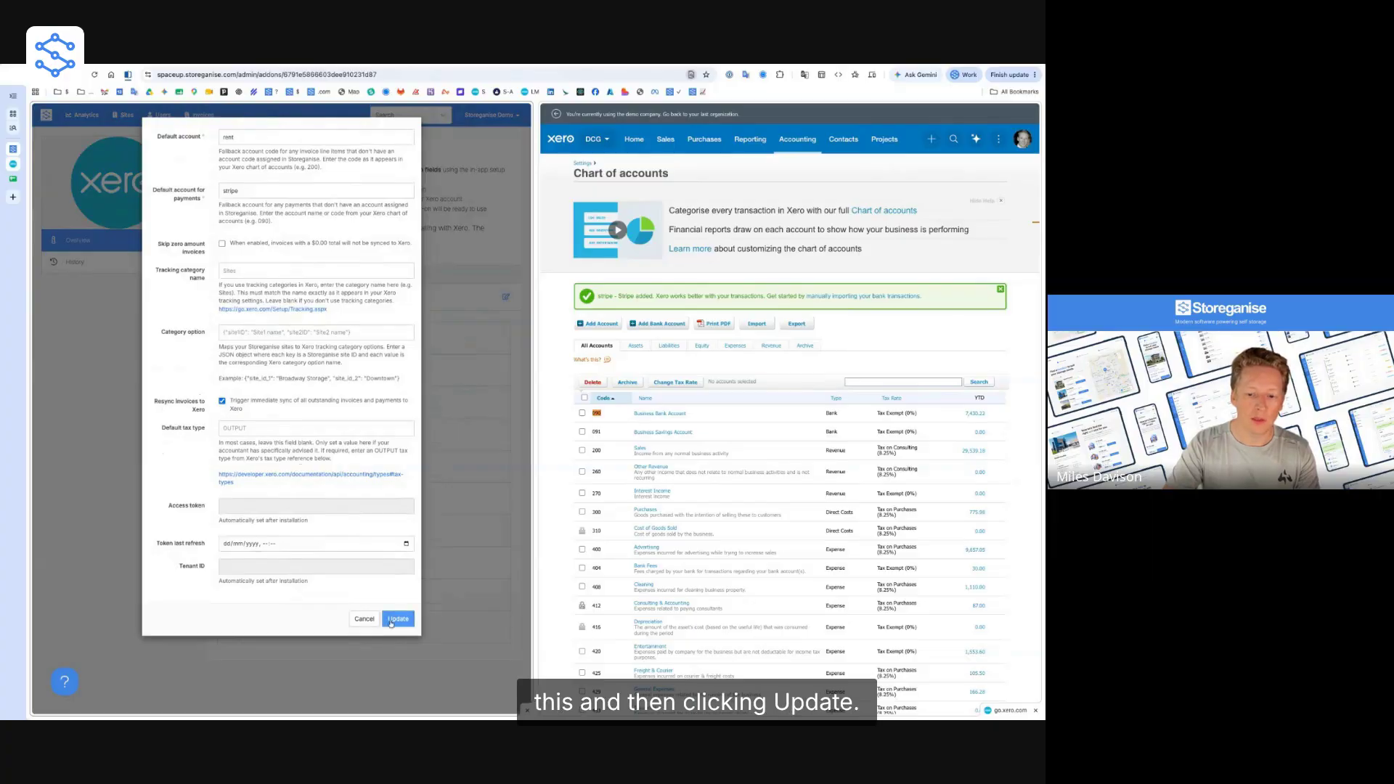
click(366, 619)
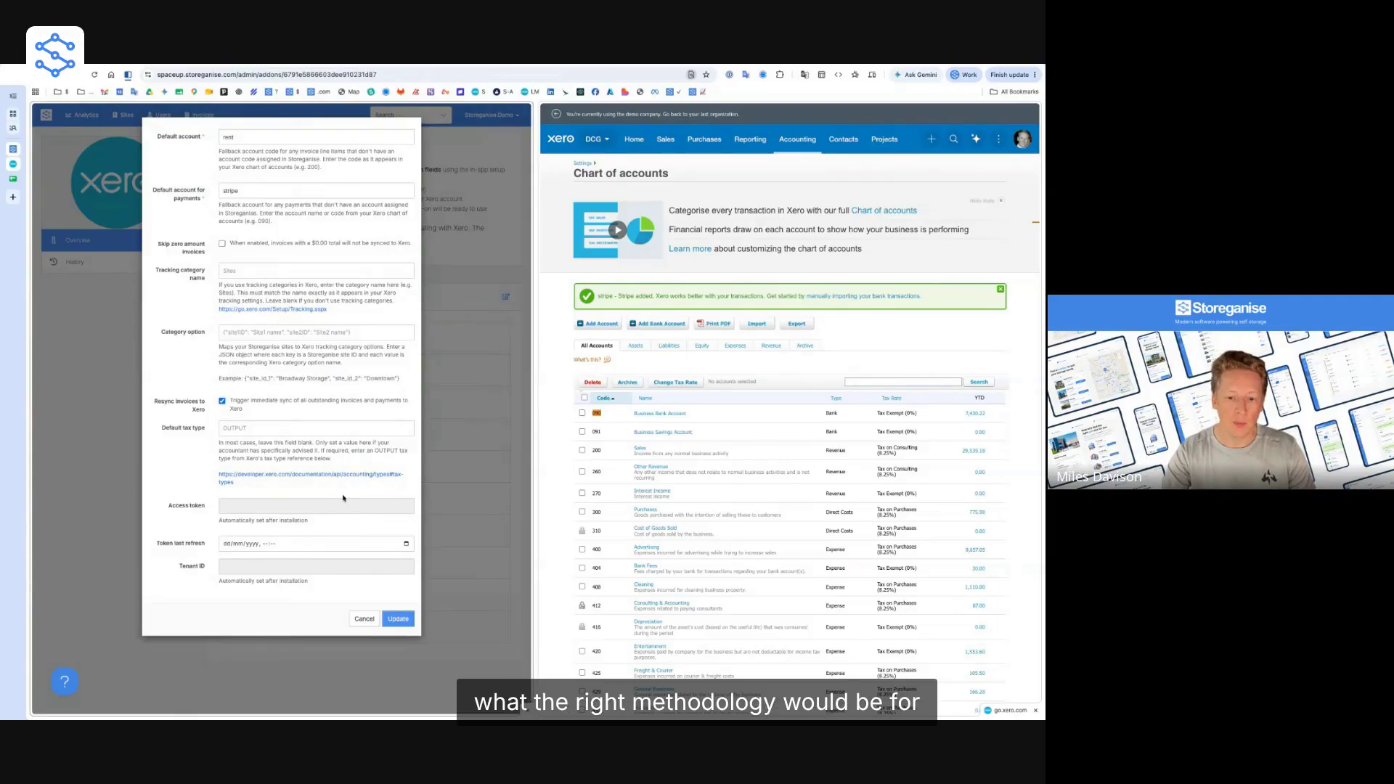
Review the access token, token last refresh and tenant ID fields, and close the add-on settings without updating
drag(163, 506, 229, 581)
click(297, 597)
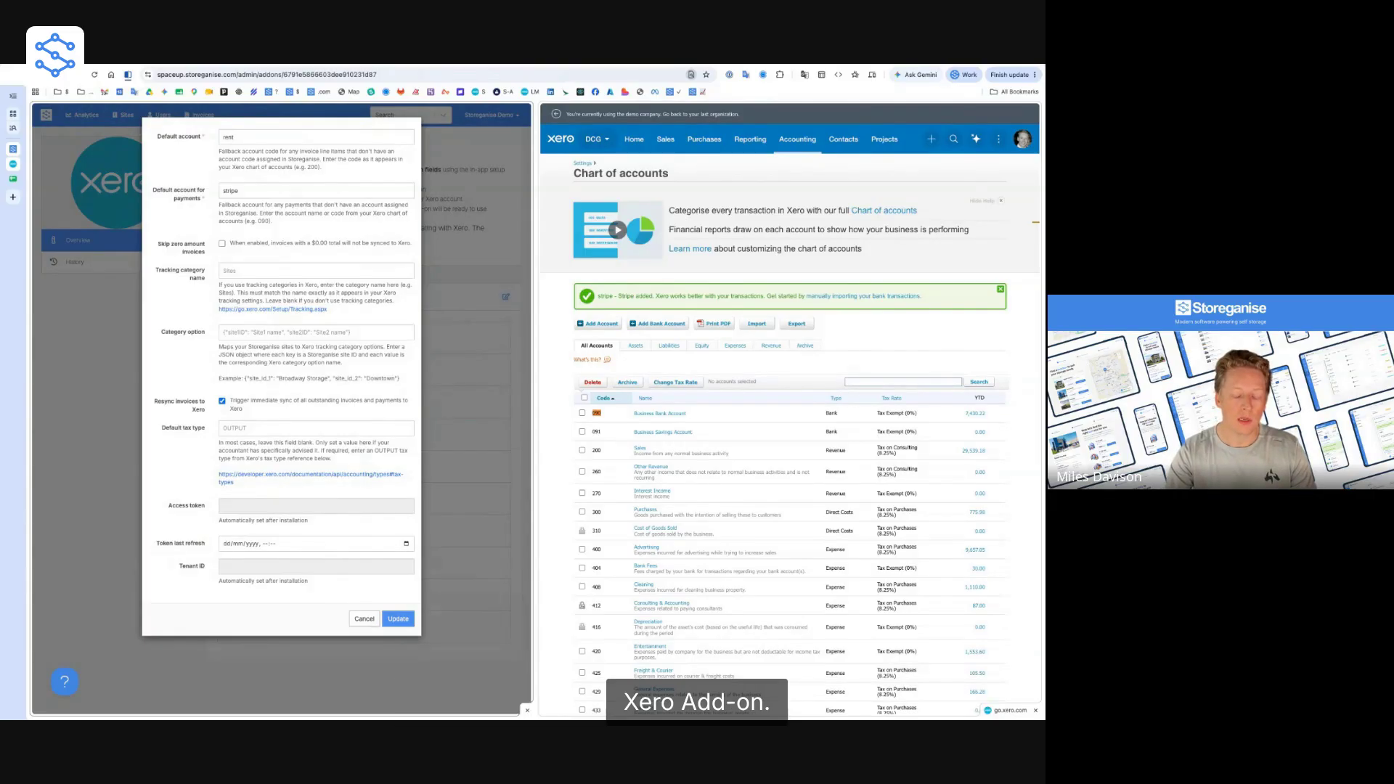
click(364, 619)
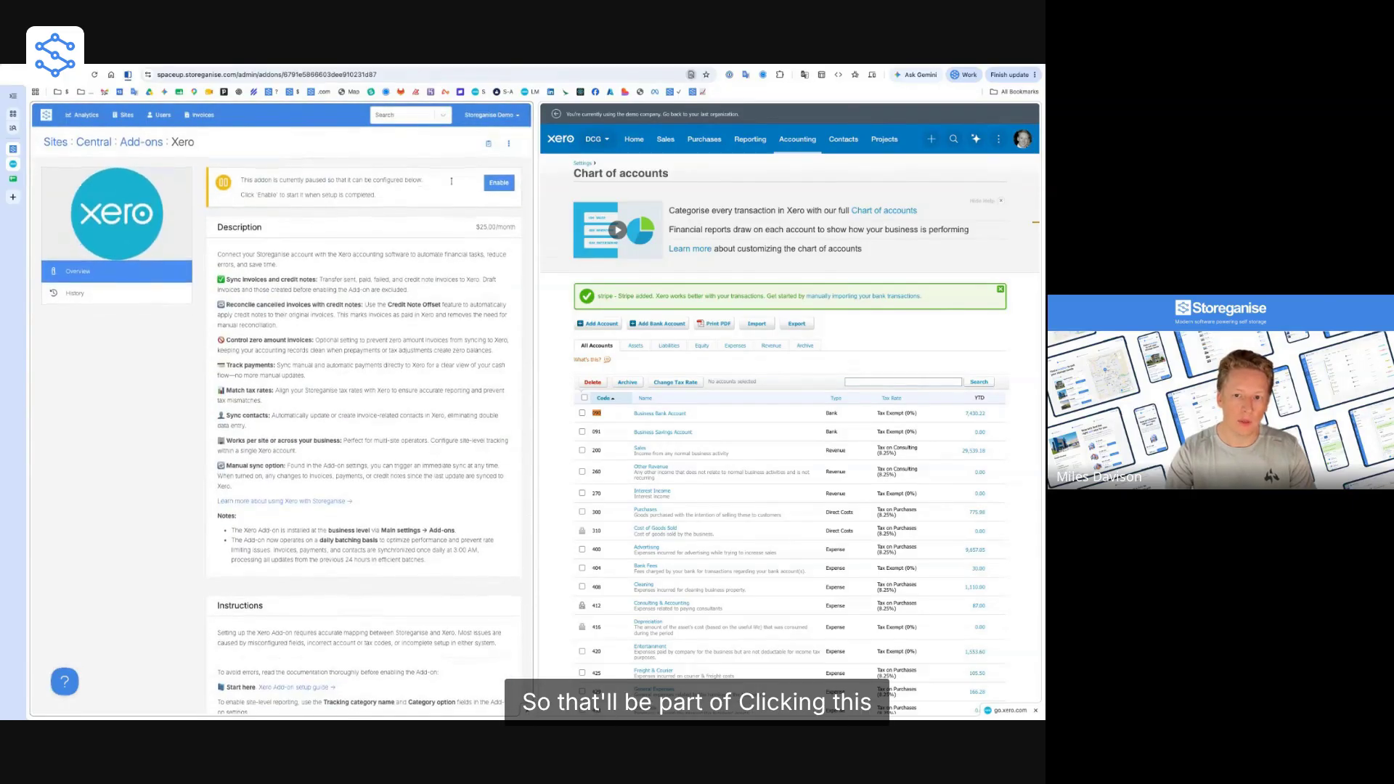